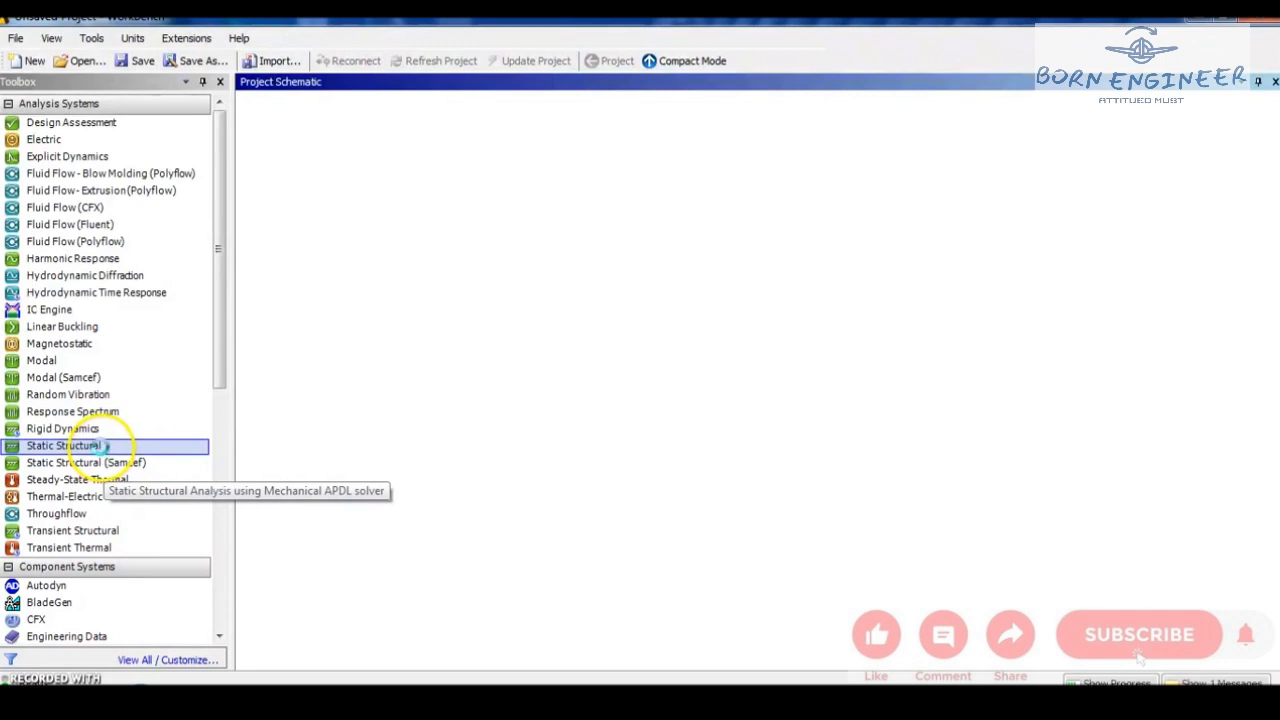
- Add a Static Structural analysis system to the project schematic
left_click_drag(103, 445, 100, 446)
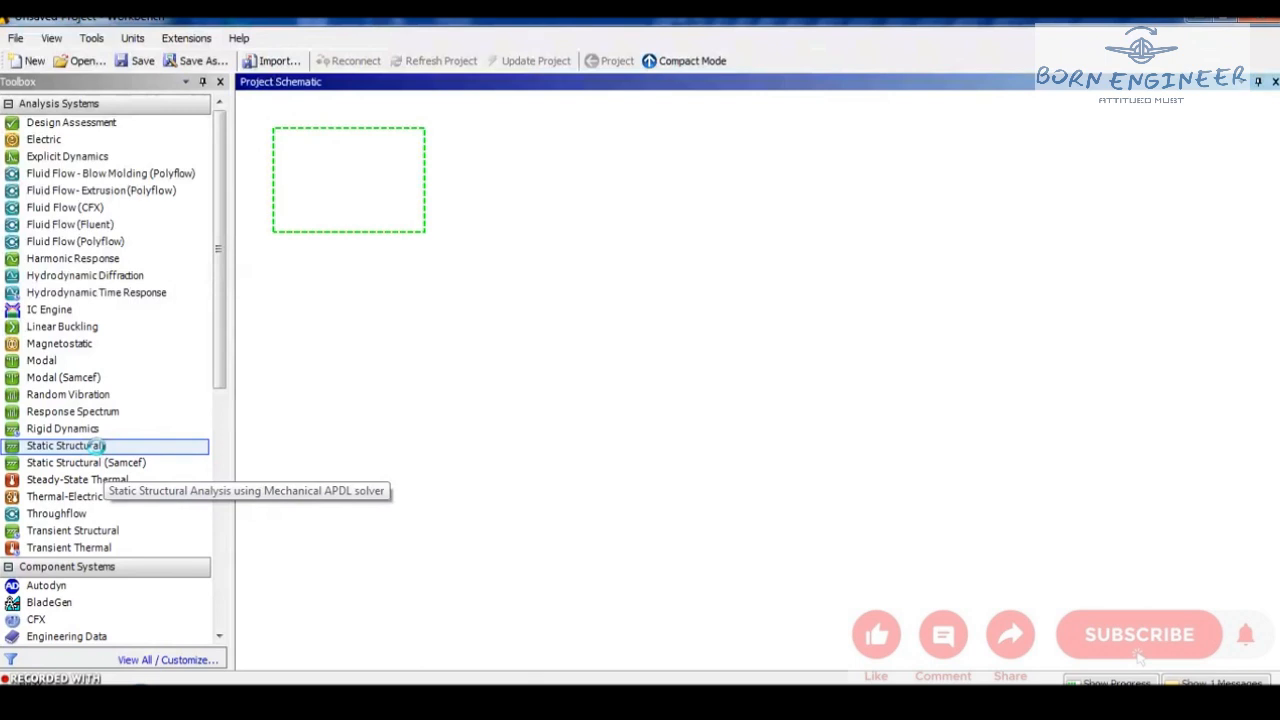
left_click_drag(97, 445, 100, 452)
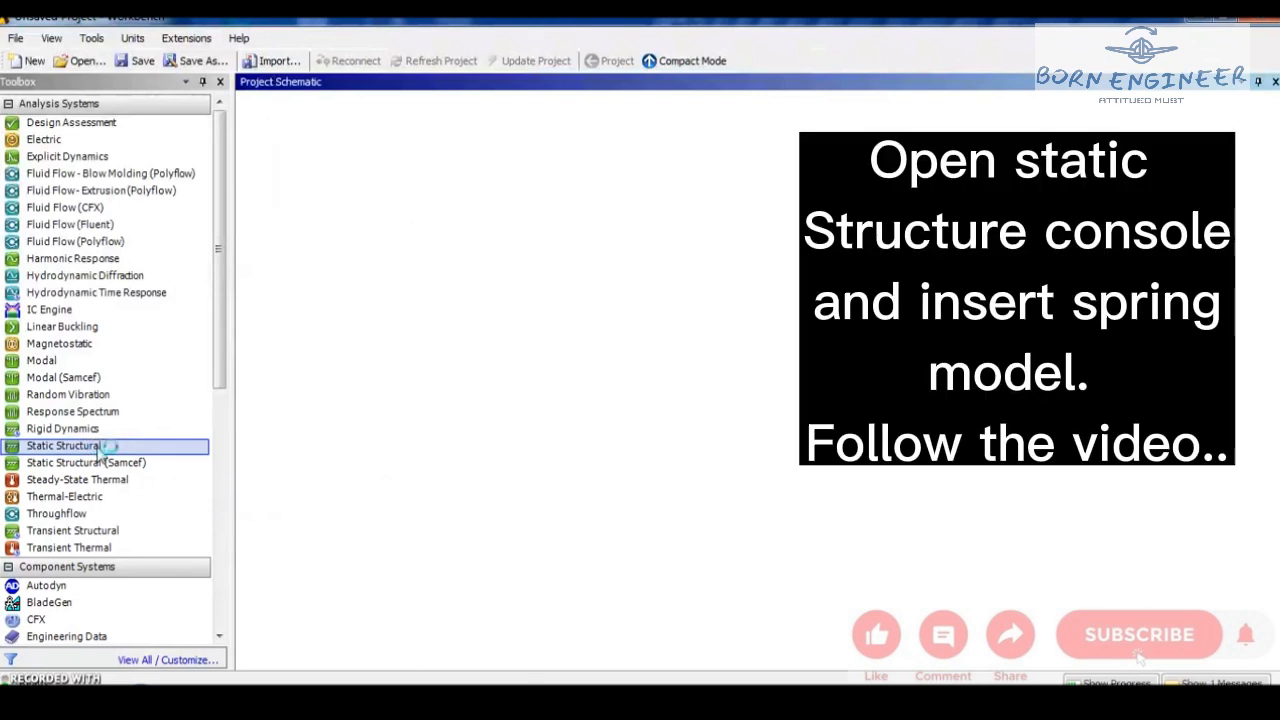
double_click(100, 450)
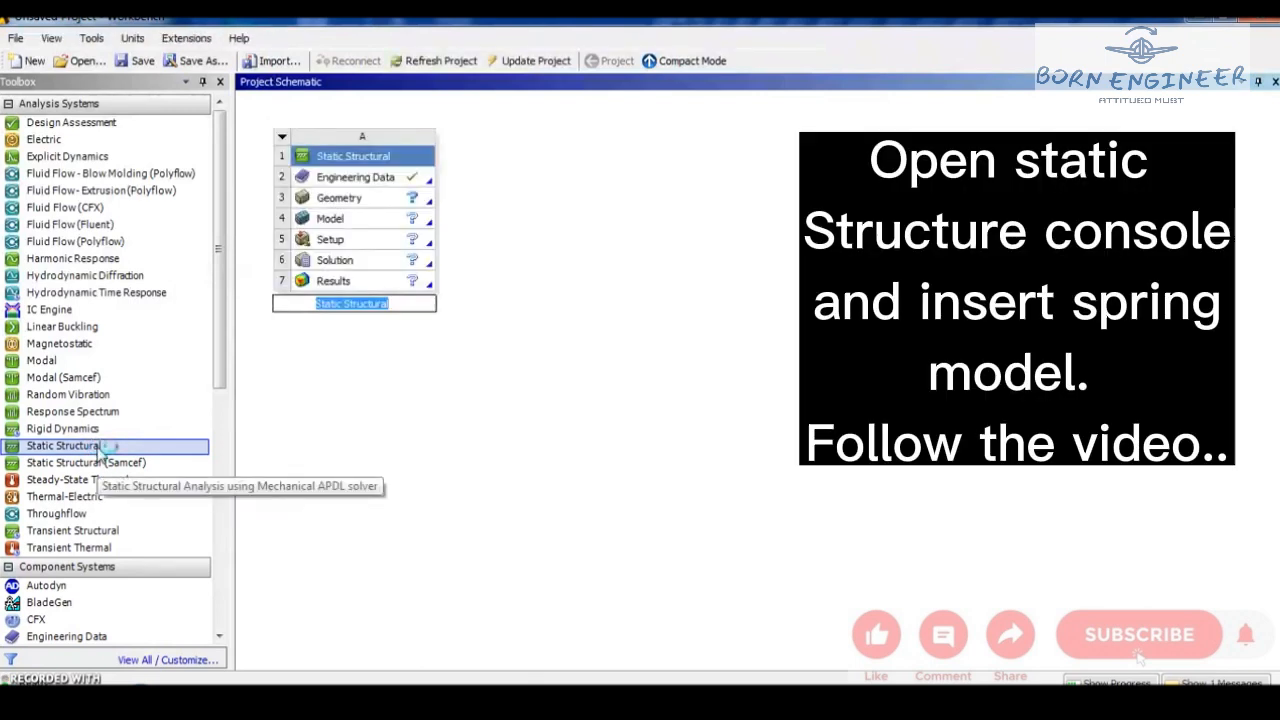
- Import the file Actual Spring.igs from the Desktop as the geometry of the Static Structural system
left_click(428, 200)
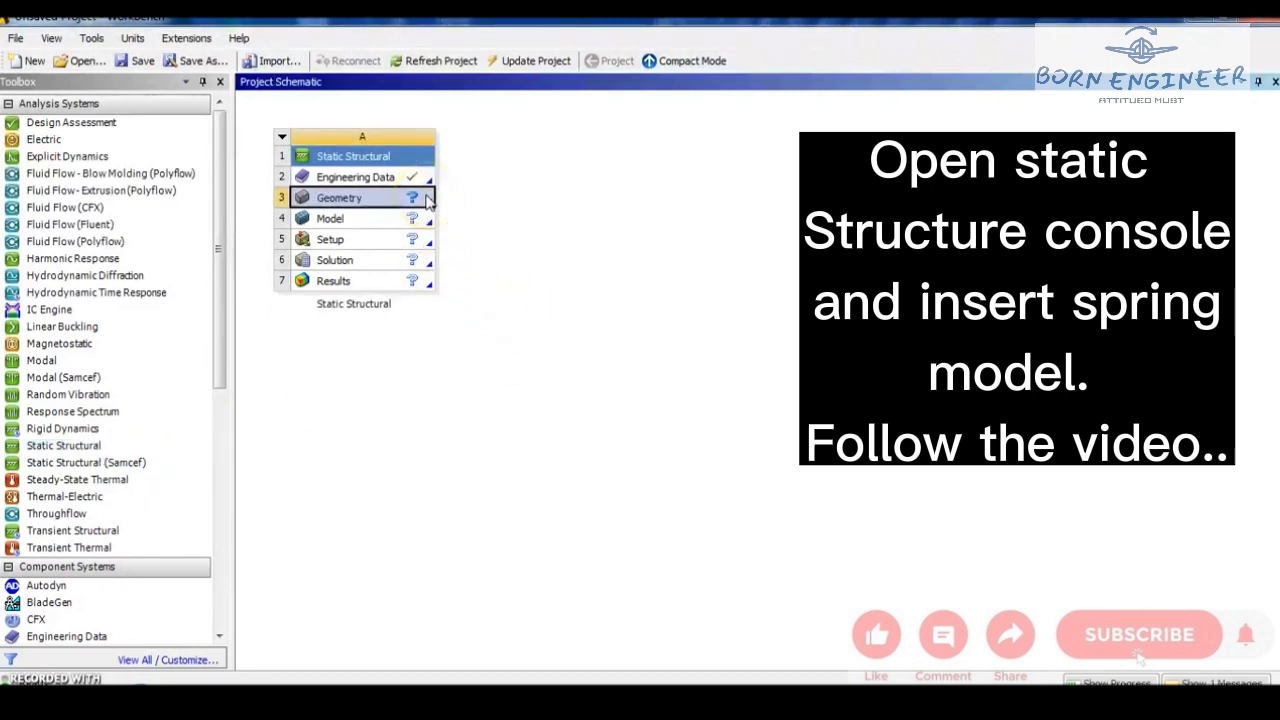
right_click(428, 200)
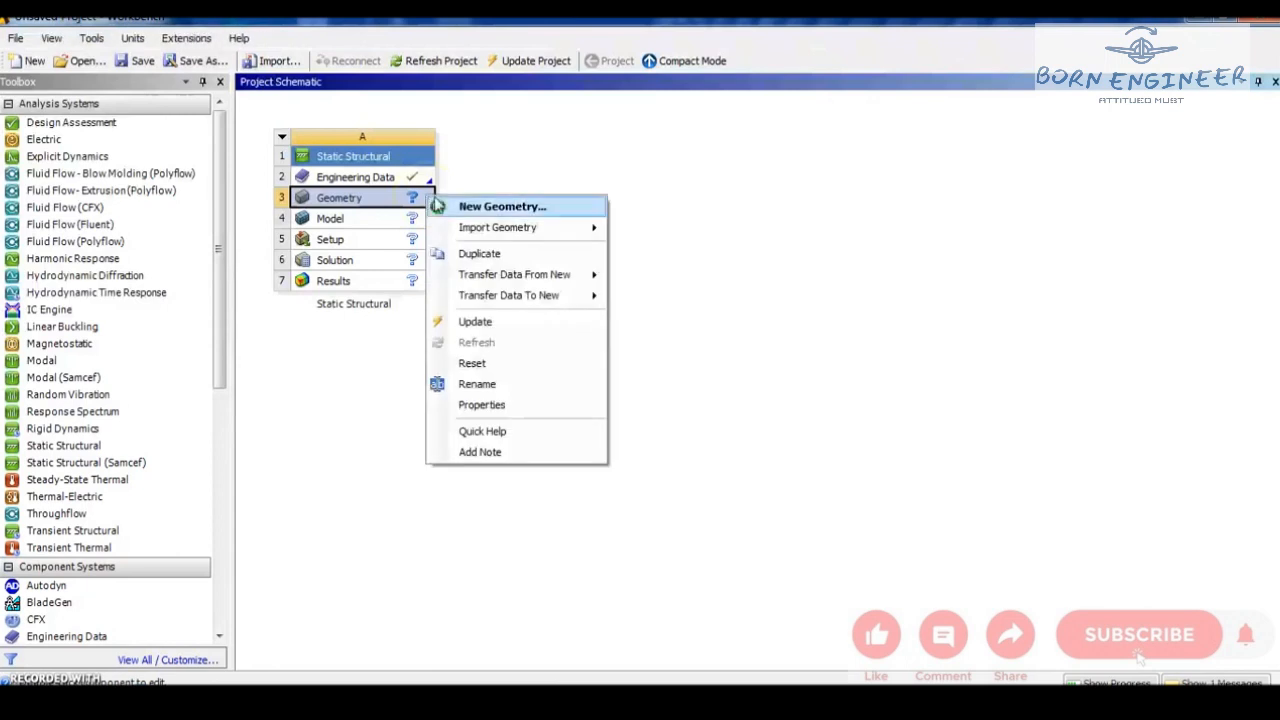
mouse_move(503, 228)
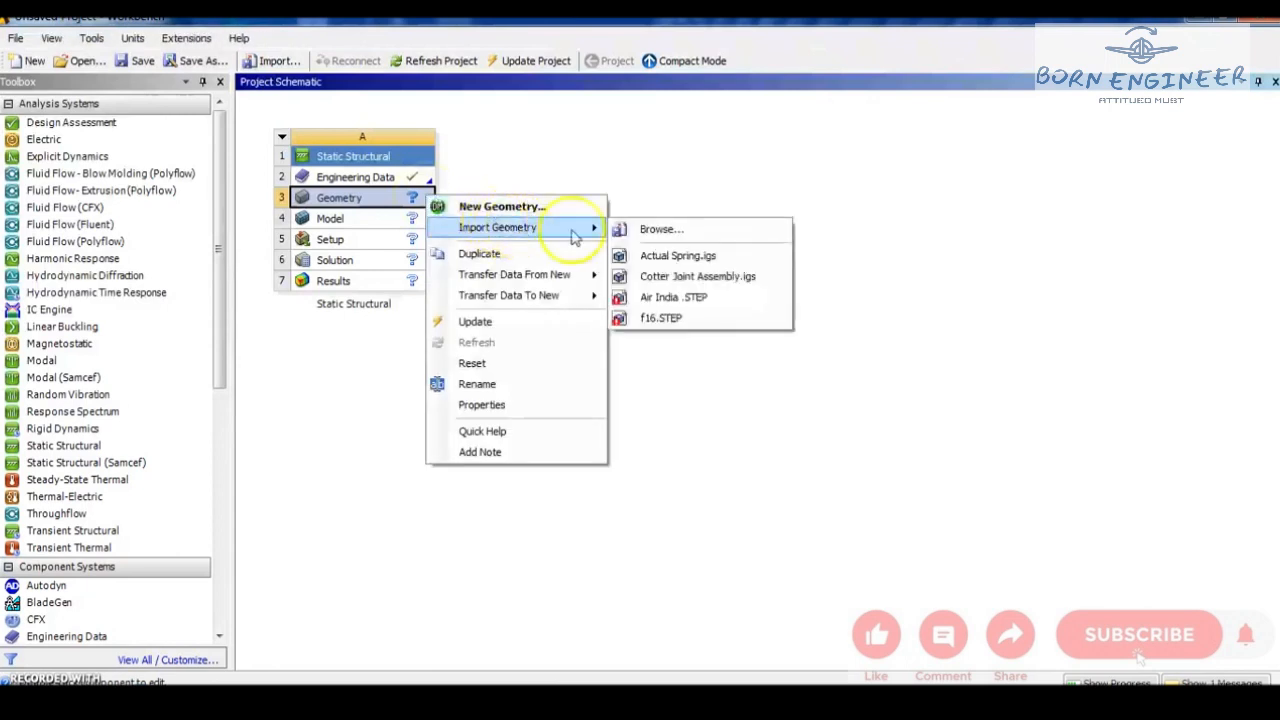
left_click(660, 231)
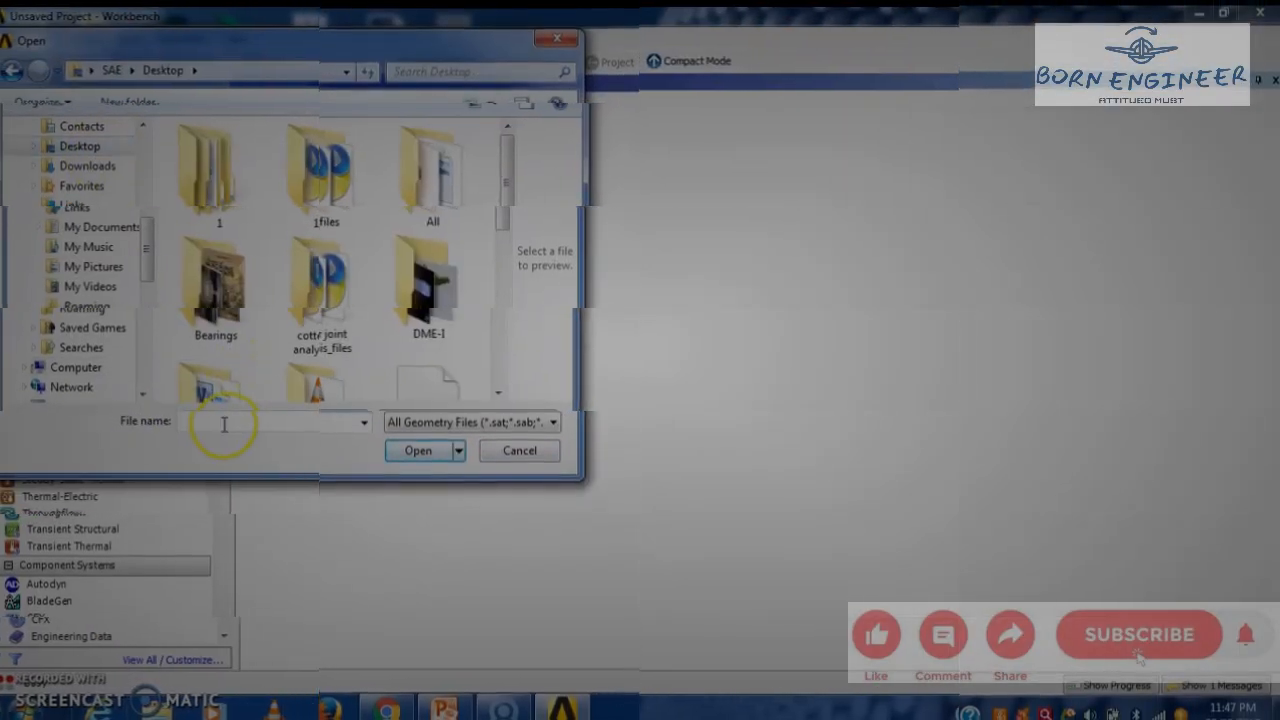
type("a")
left_click(230, 440)
left_click(420, 452)
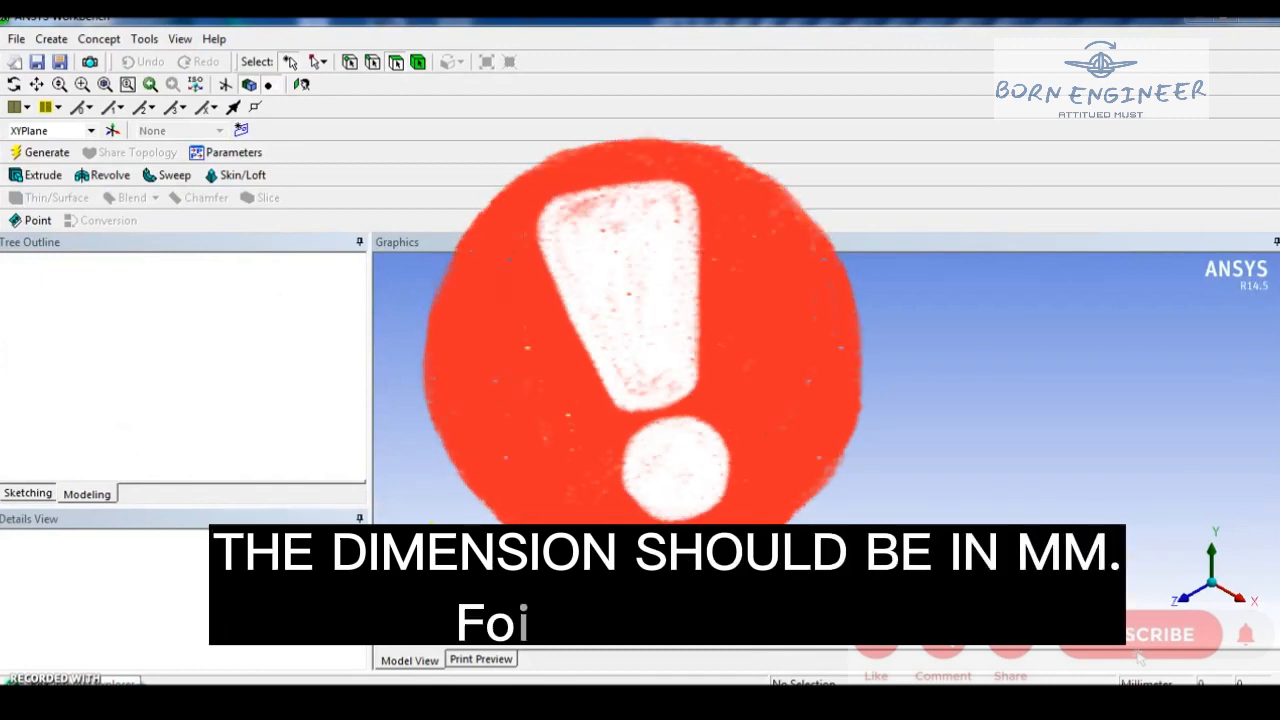
- Generate the imported spring body in DesignModeler and open the Static Structural system's Model cell
left_click(22, 152)
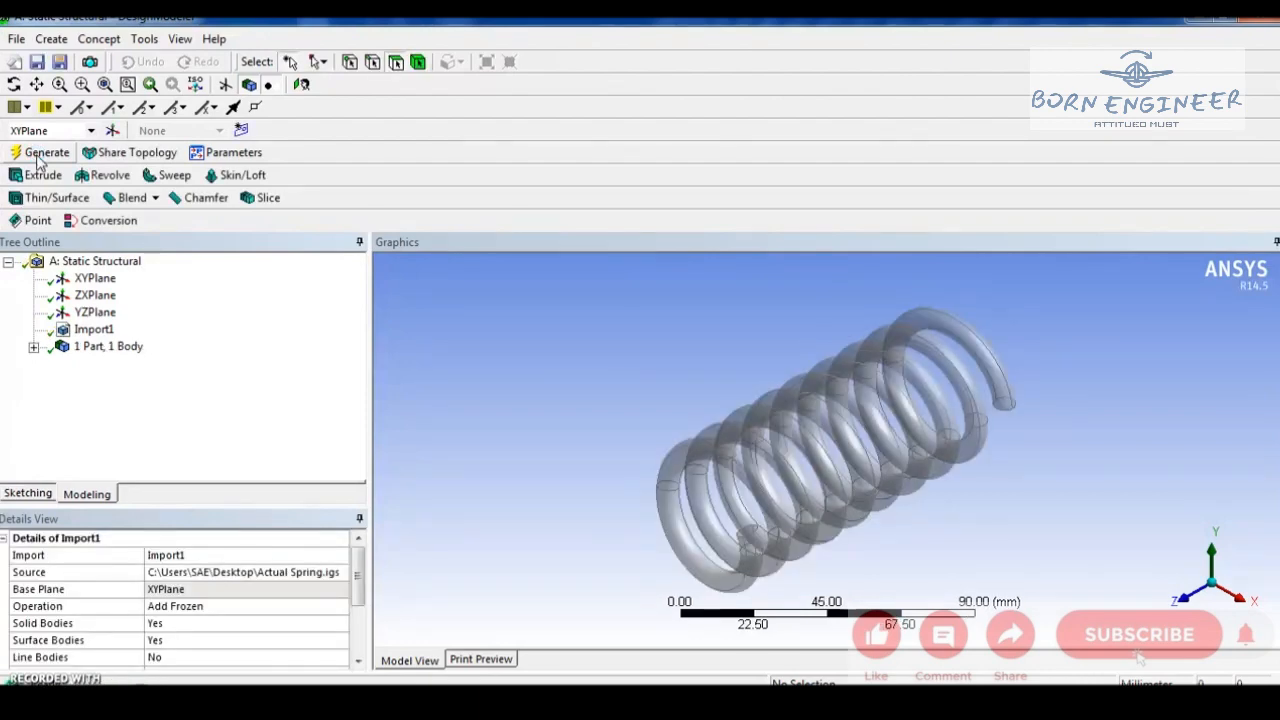
left_click(1205, 22)
left_click(412, 222)
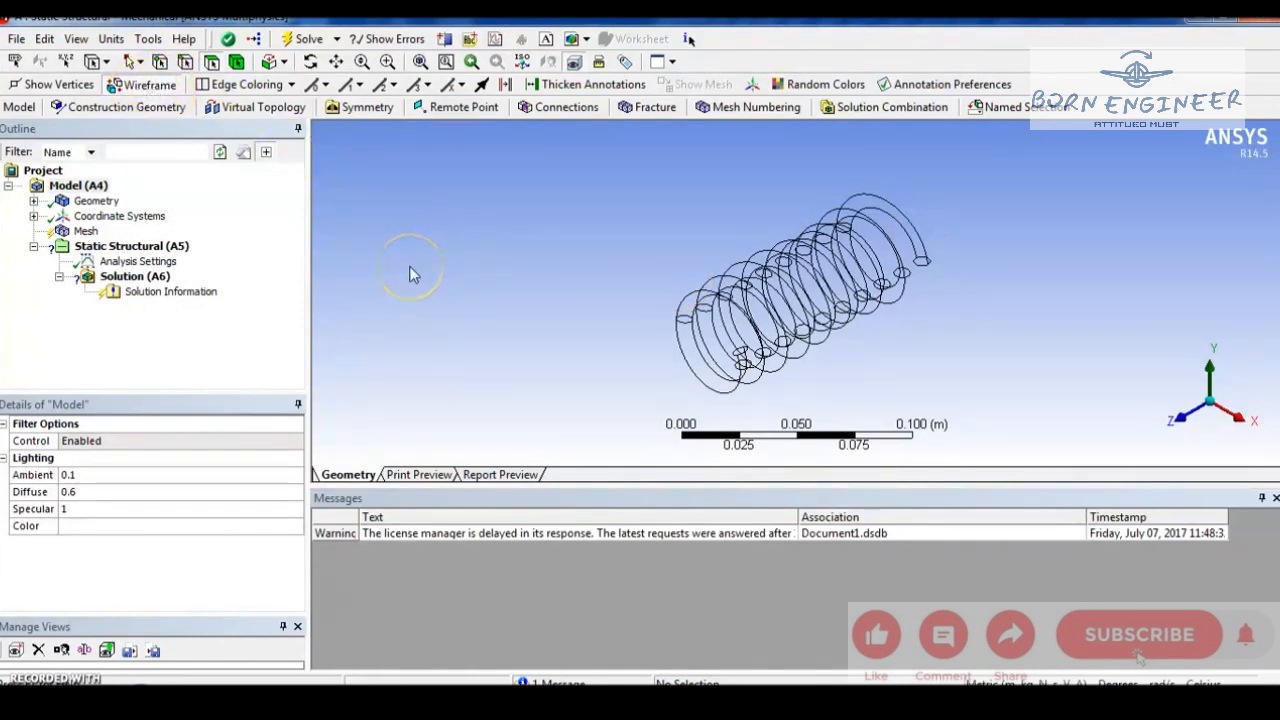
- Turn off the wireframe display and generate the spring's mesh with default settings
left_click(150, 86)
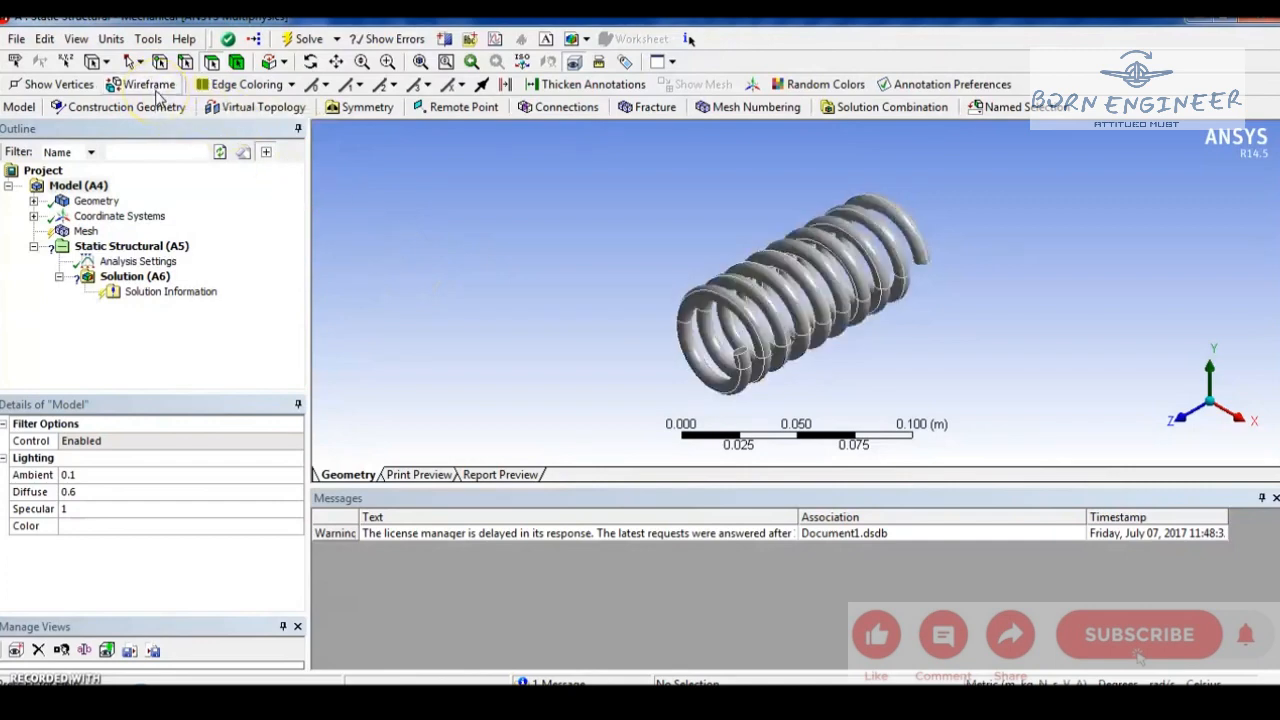
left_click(86, 232)
right_click(90, 240)
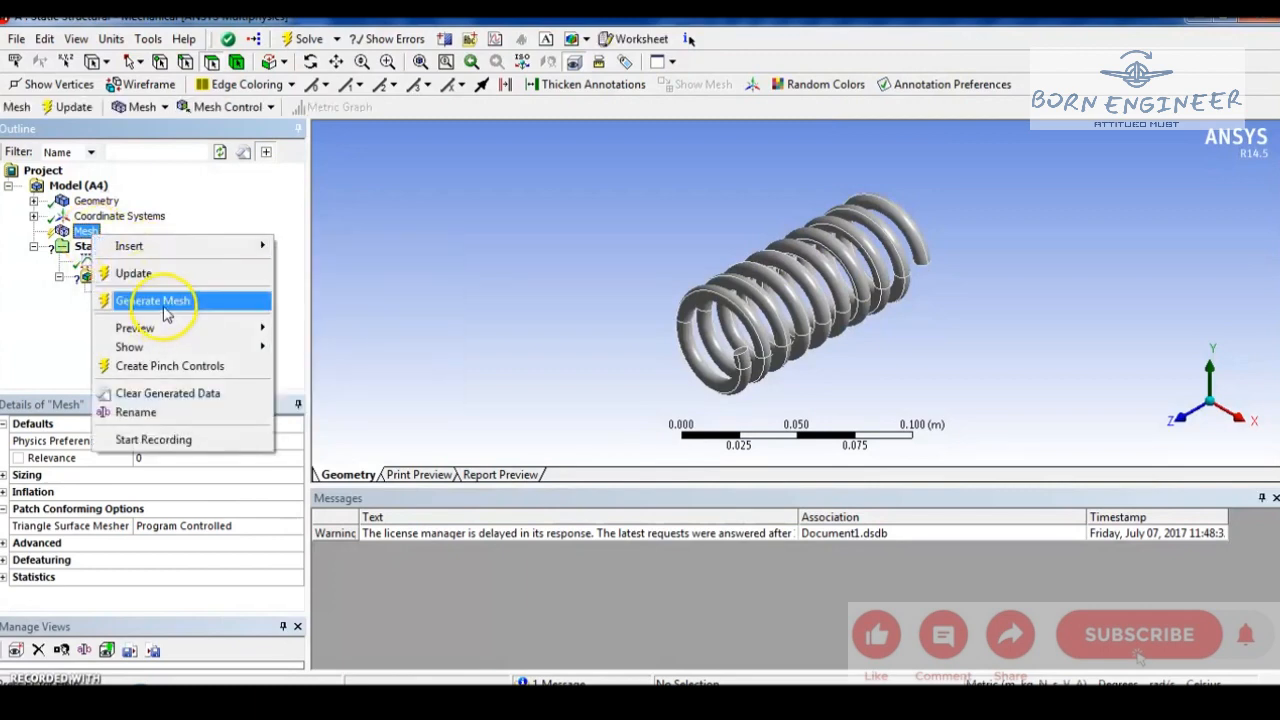
left_click(160, 300)
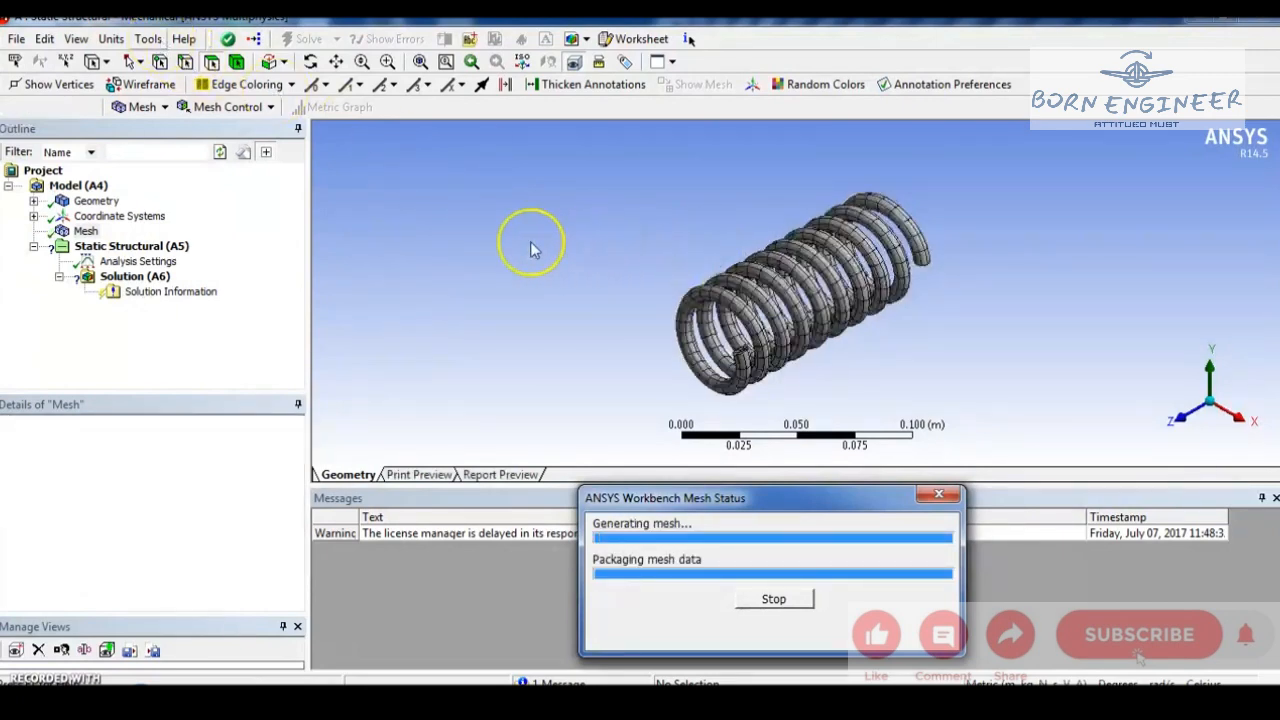
- Insert a fixed support under the Static Structural (A5) analysis
left_click(140, 247)
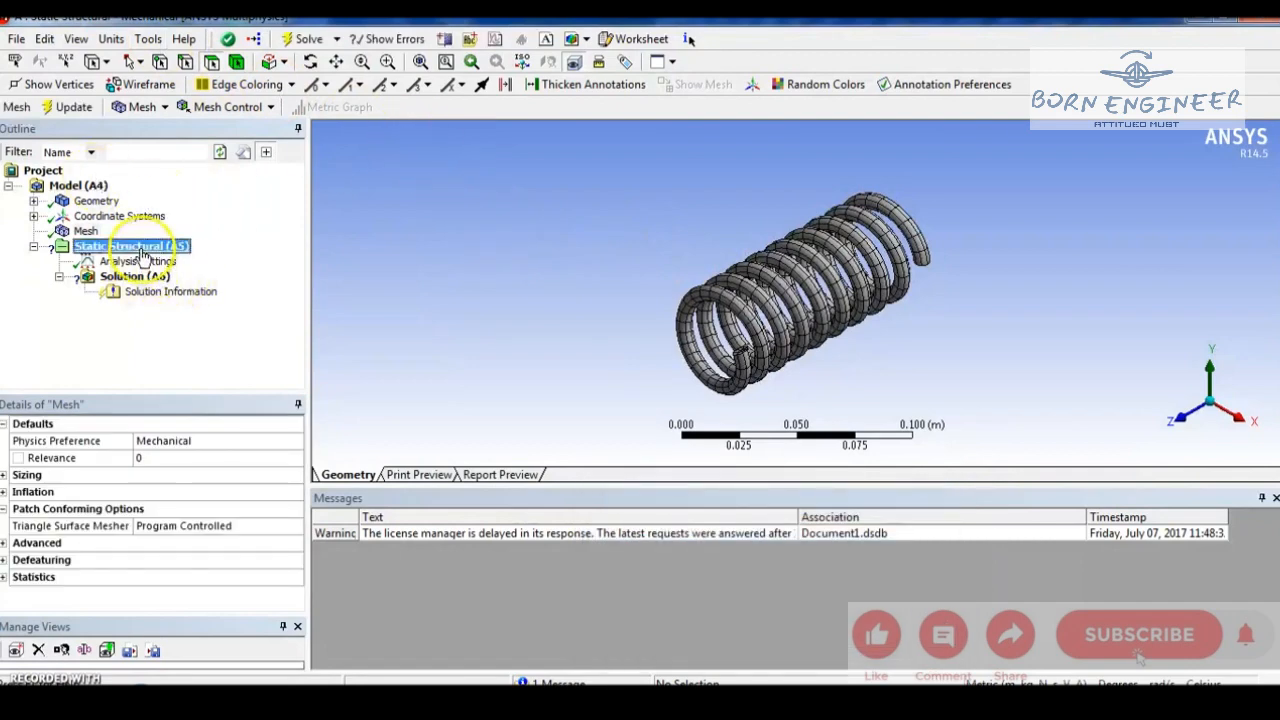
right_click(142, 249)
mouse_move(262, 263)
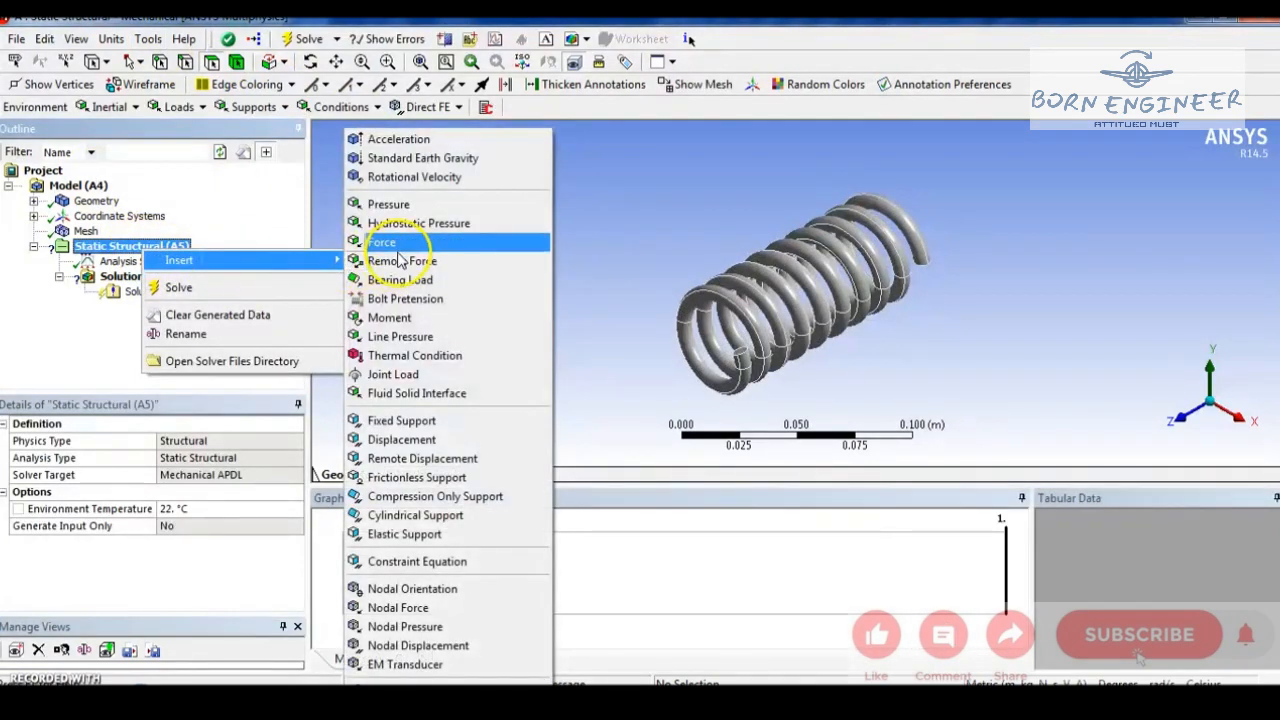
left_click(419, 424)
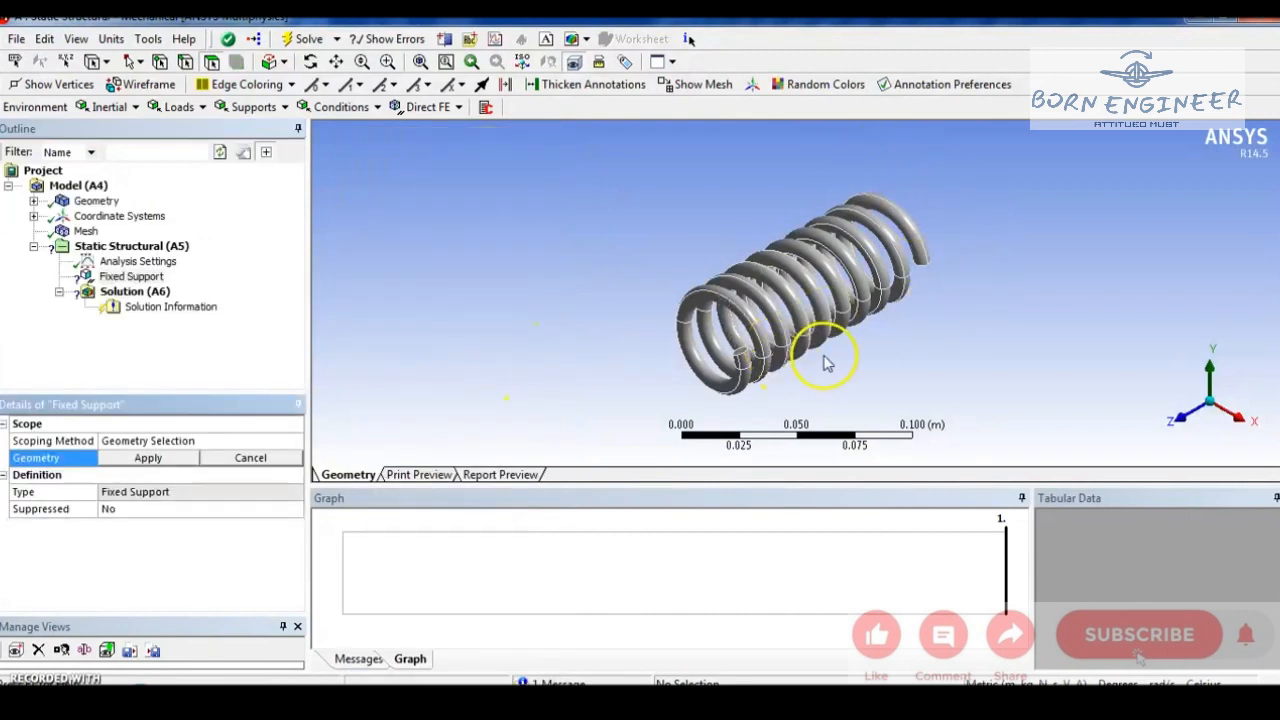
- Scope the fixed support to four faces of the spring's near end coil, including the wire's flat end face
scroll(820, 365, "up", 2)
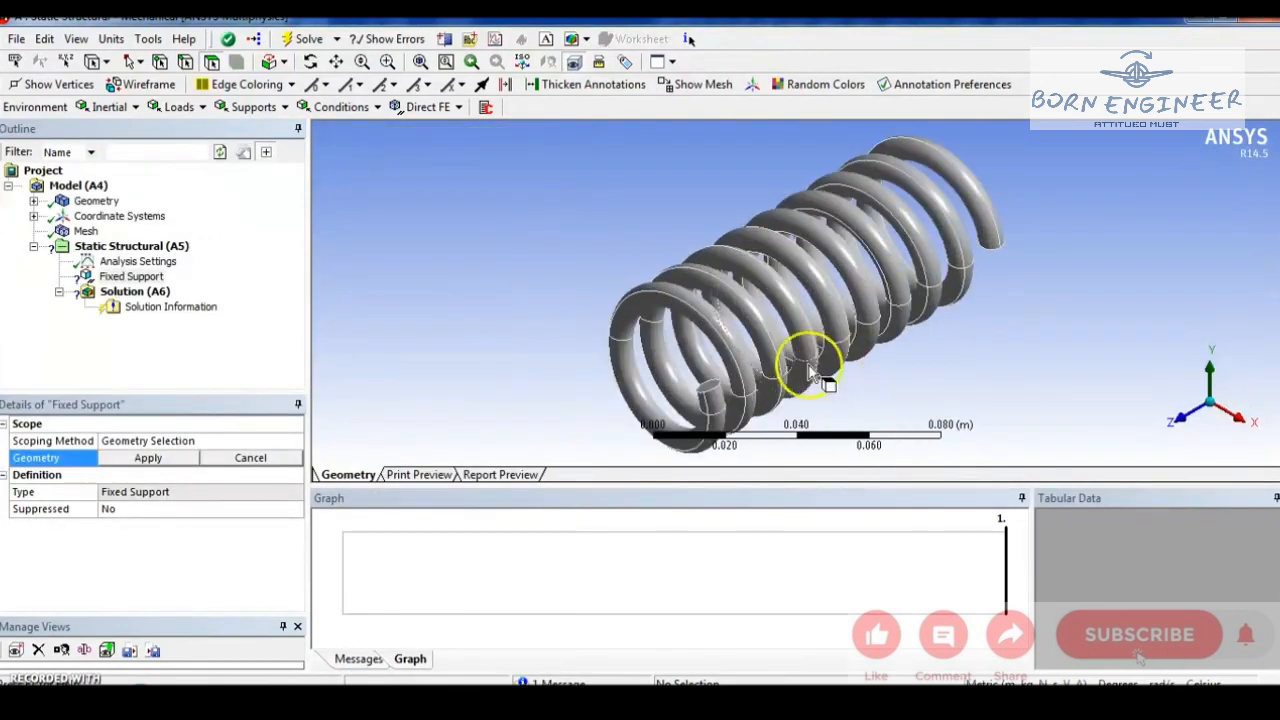
left_click(639, 302)
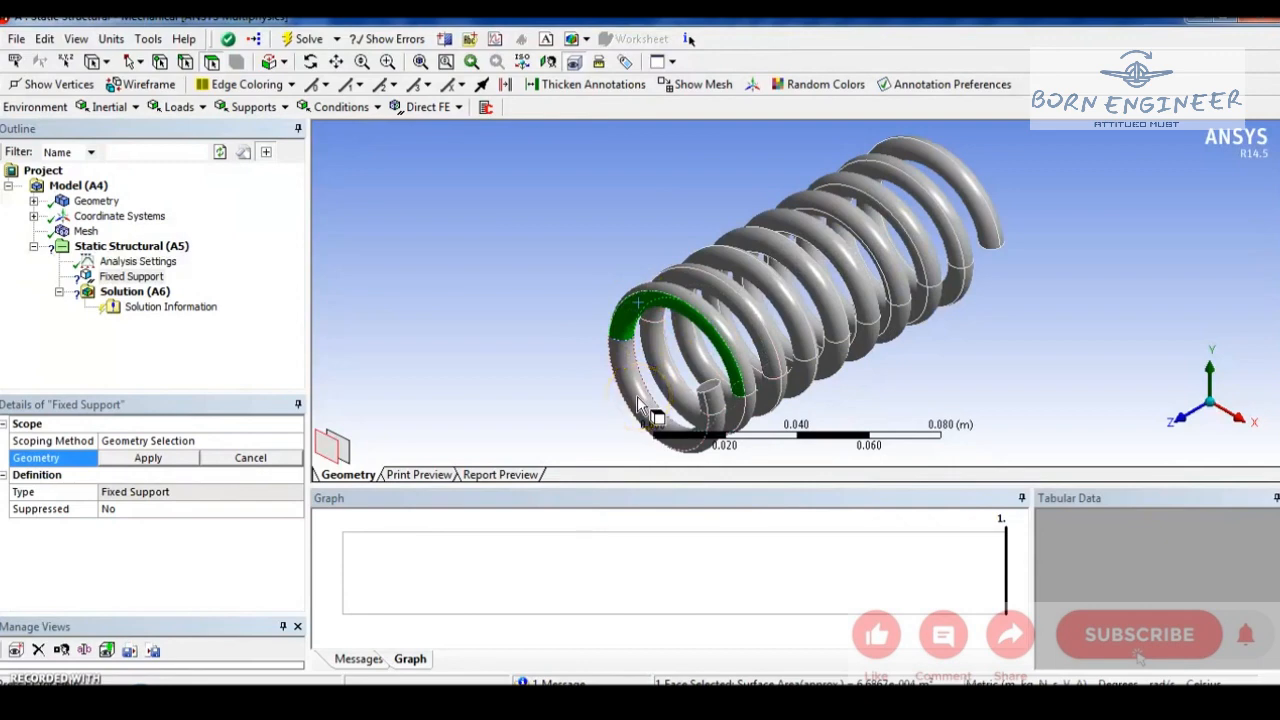
left_click(672, 408, "ctrl")
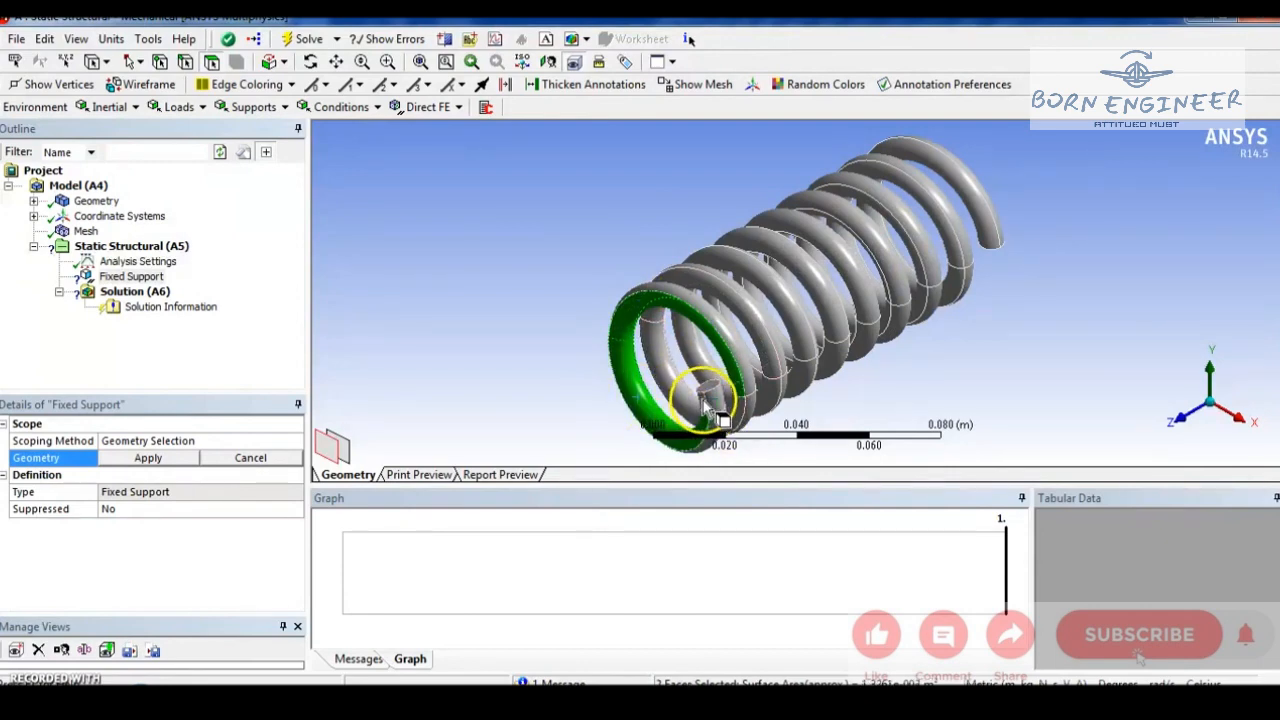
scroll(700, 420, "up", 2)
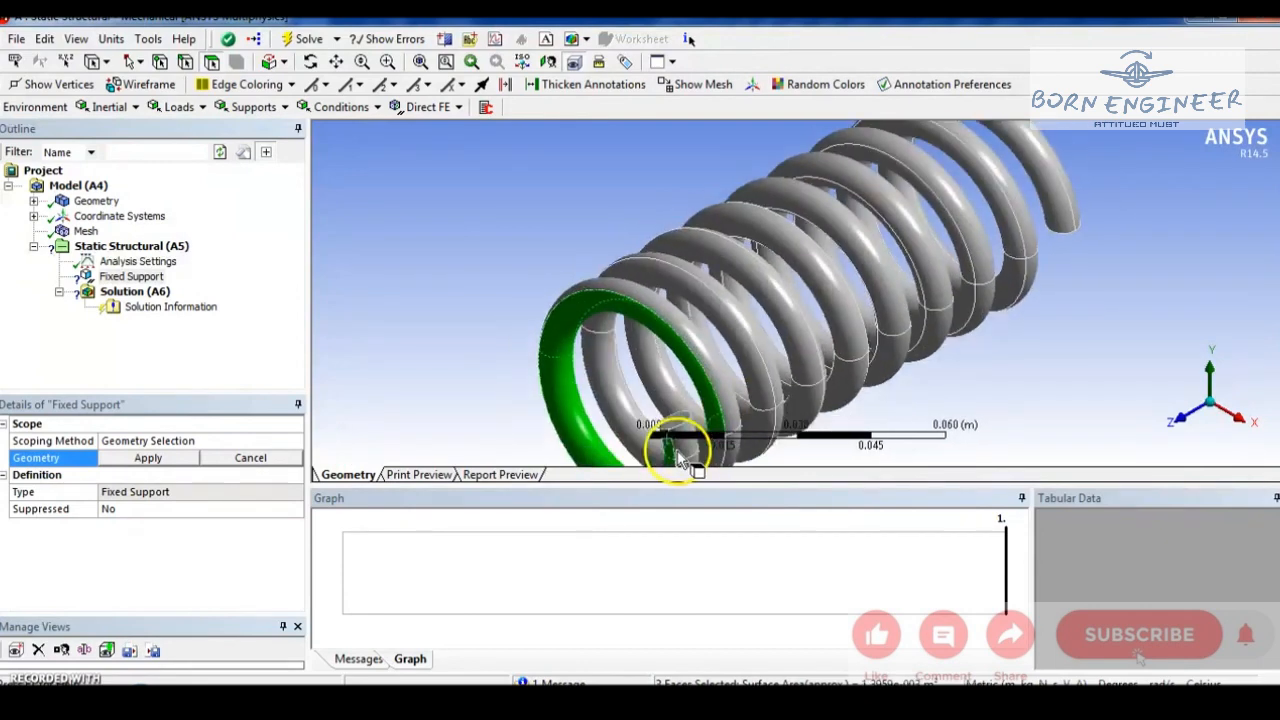
scroll(680, 455, "down", 1)
middle_click_drag(937, 400, 840, 292)
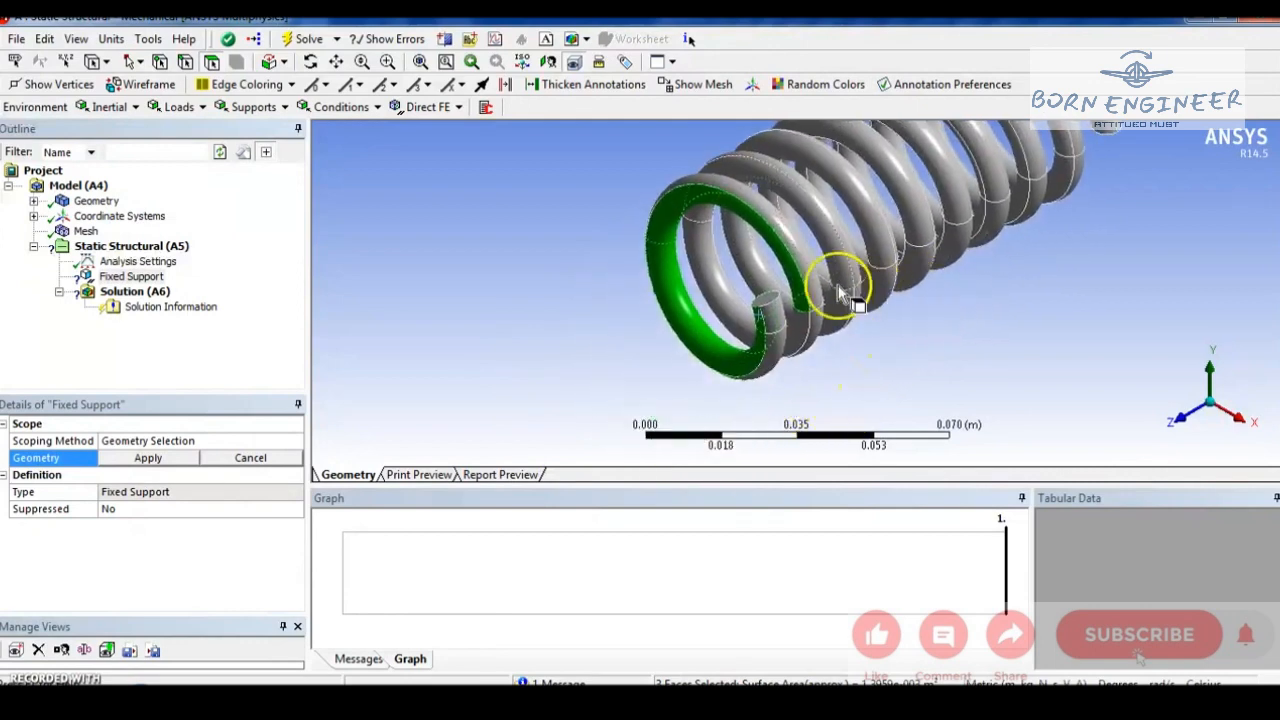
left_click(770, 322)
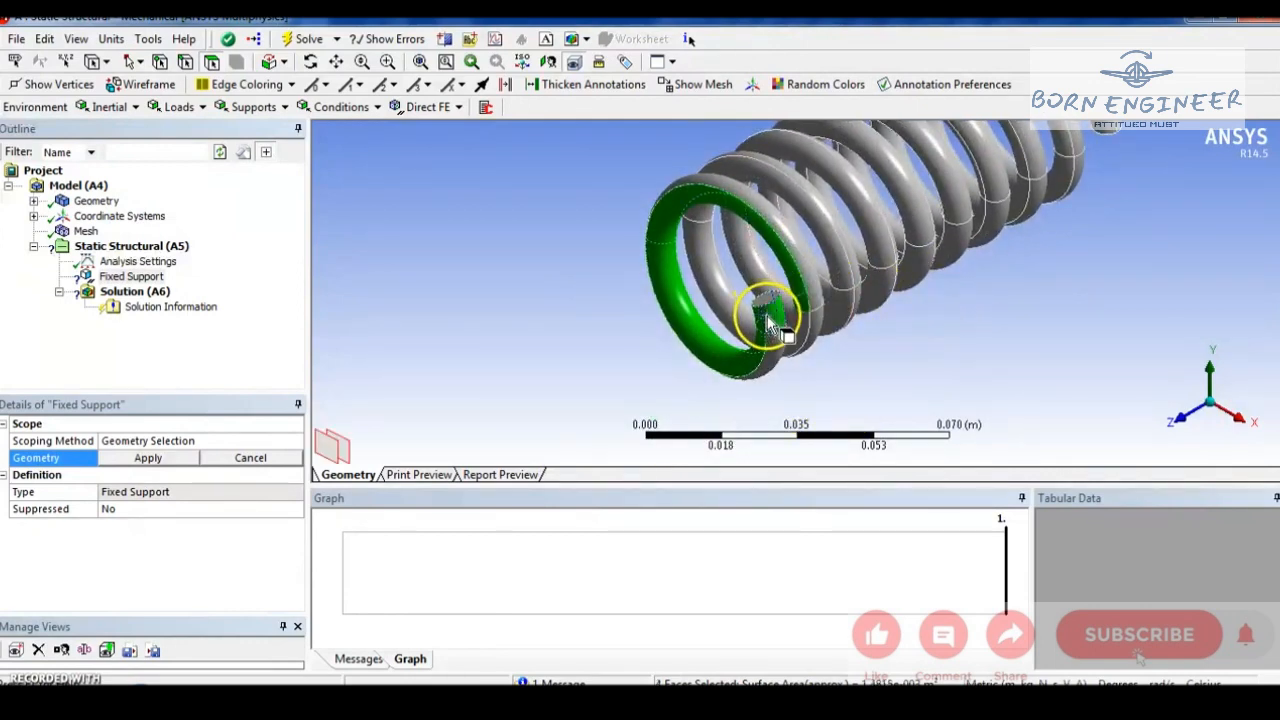
left_click(765, 303, "ctrl")
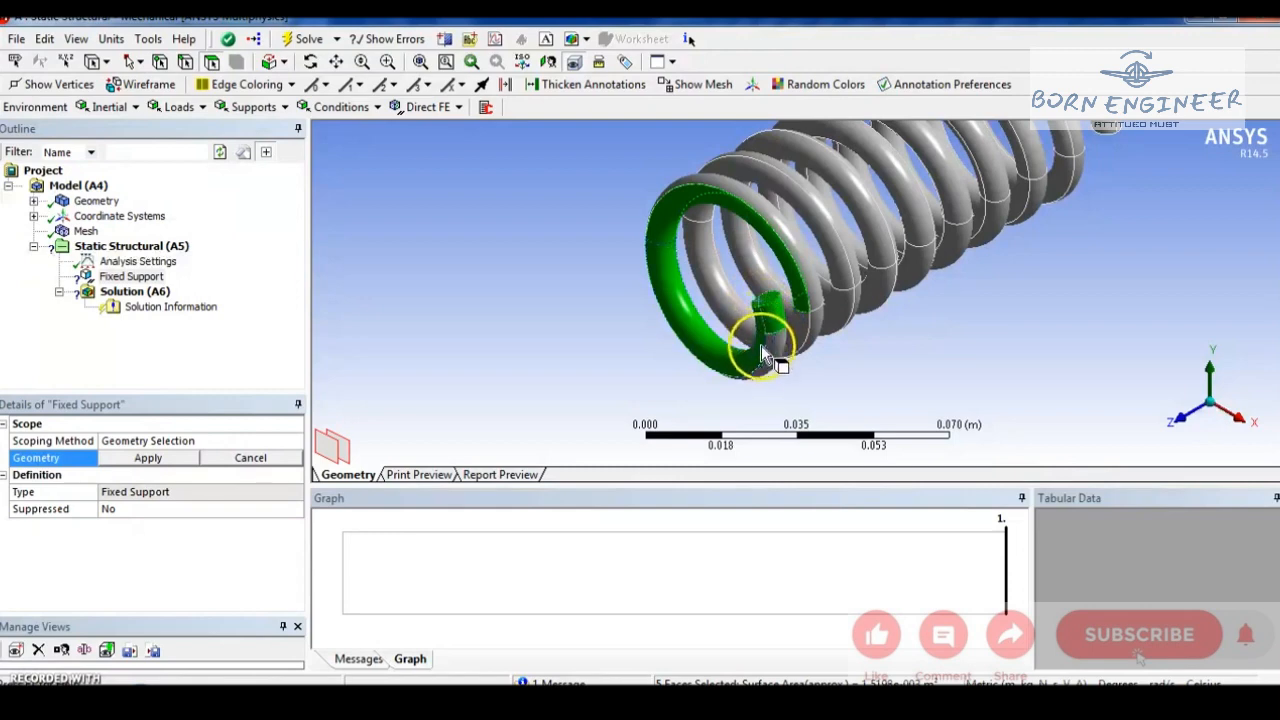
left_click(761, 350, "ctrl")
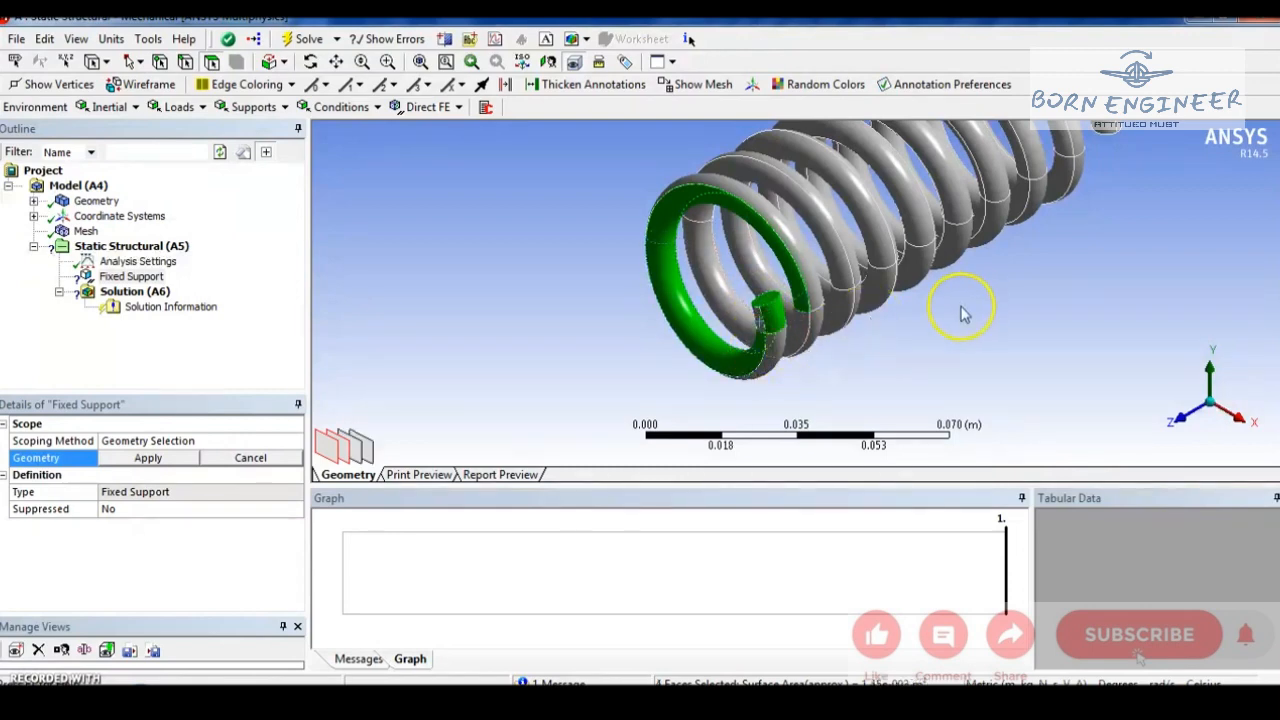
left_click(150, 458)
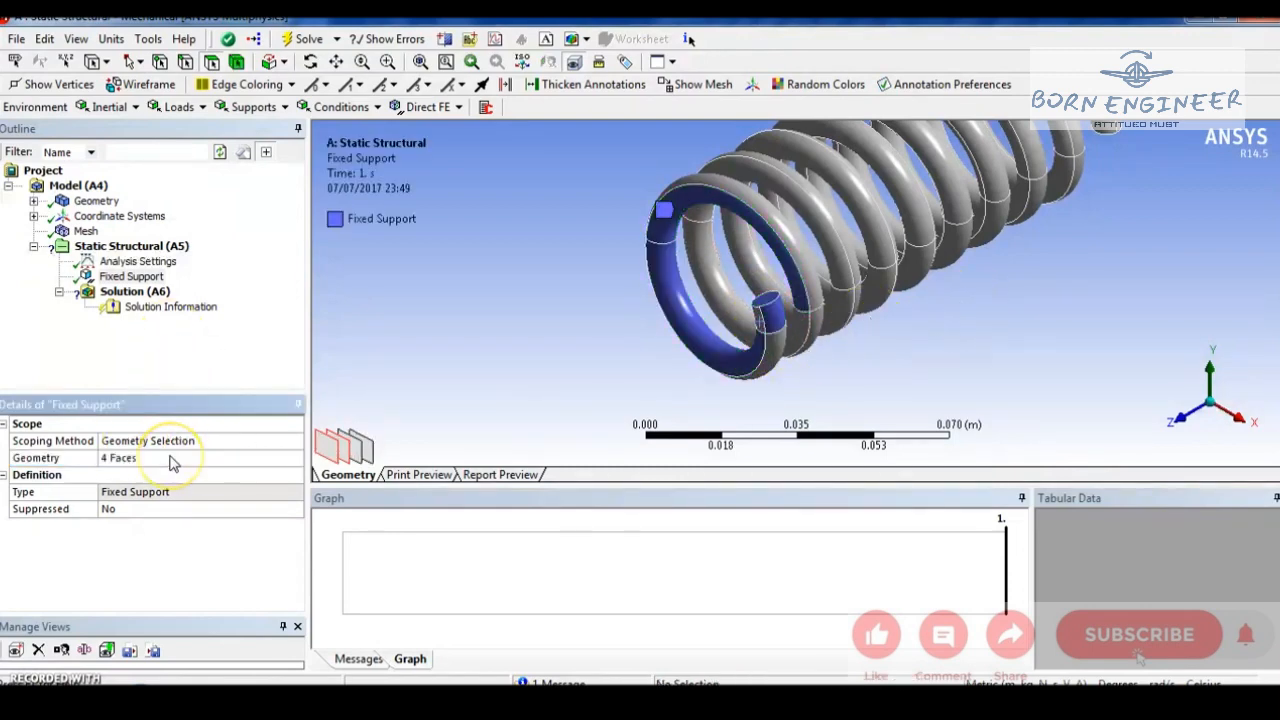
- Insert a force in the analysis and scope it to the two outer faces of the spring's opposite end coil
left_click(130, 246)
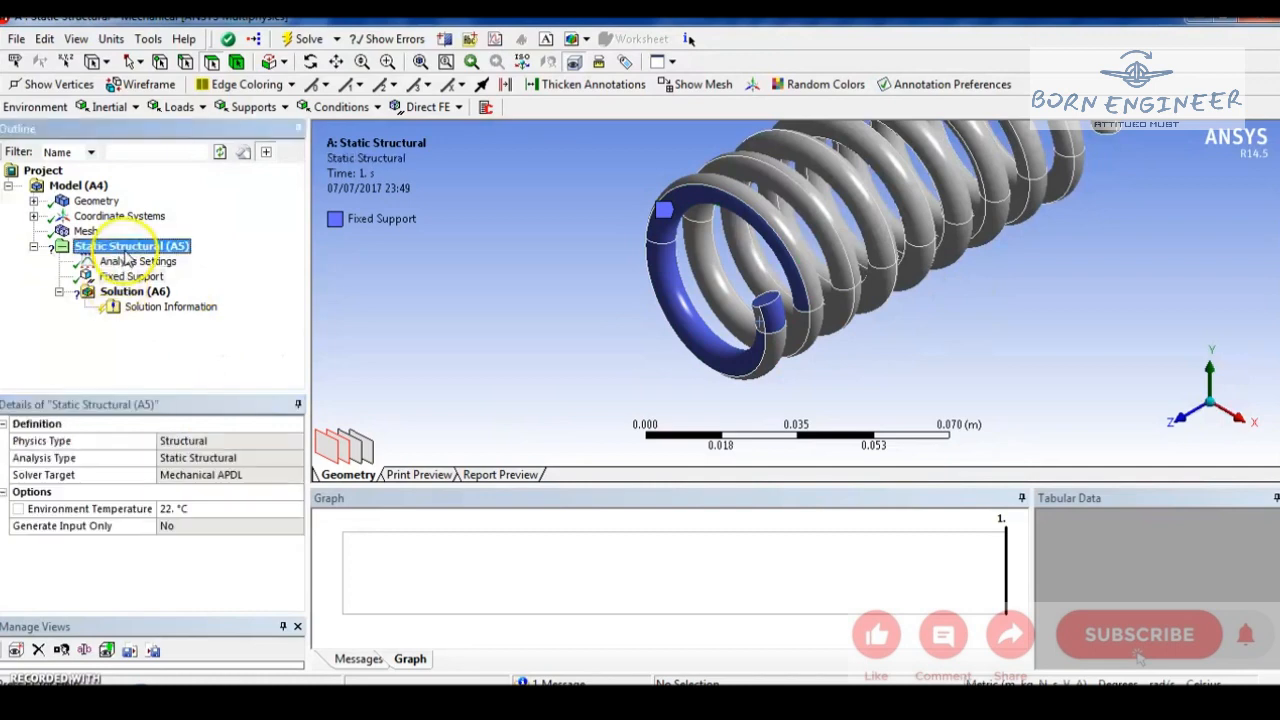
right_click(128, 248)
mouse_move(165, 265)
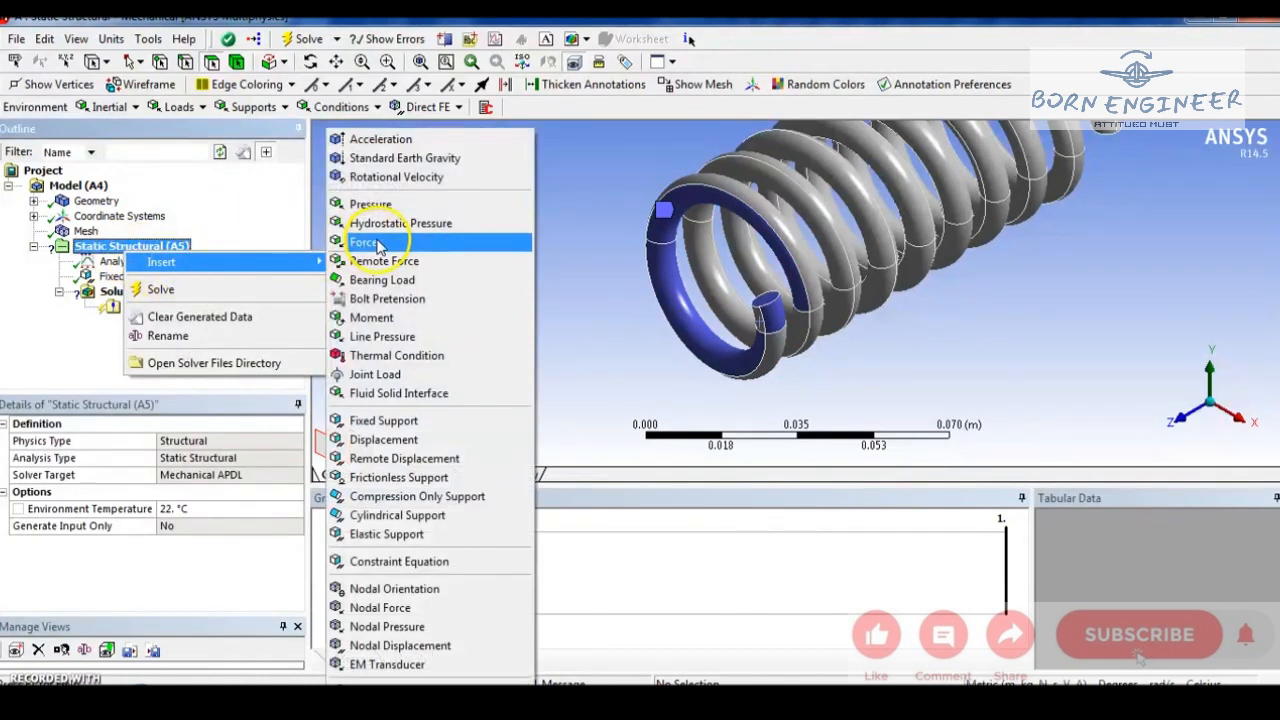
left_click(378, 247)
middle_click_drag(643, 368, 972, 366)
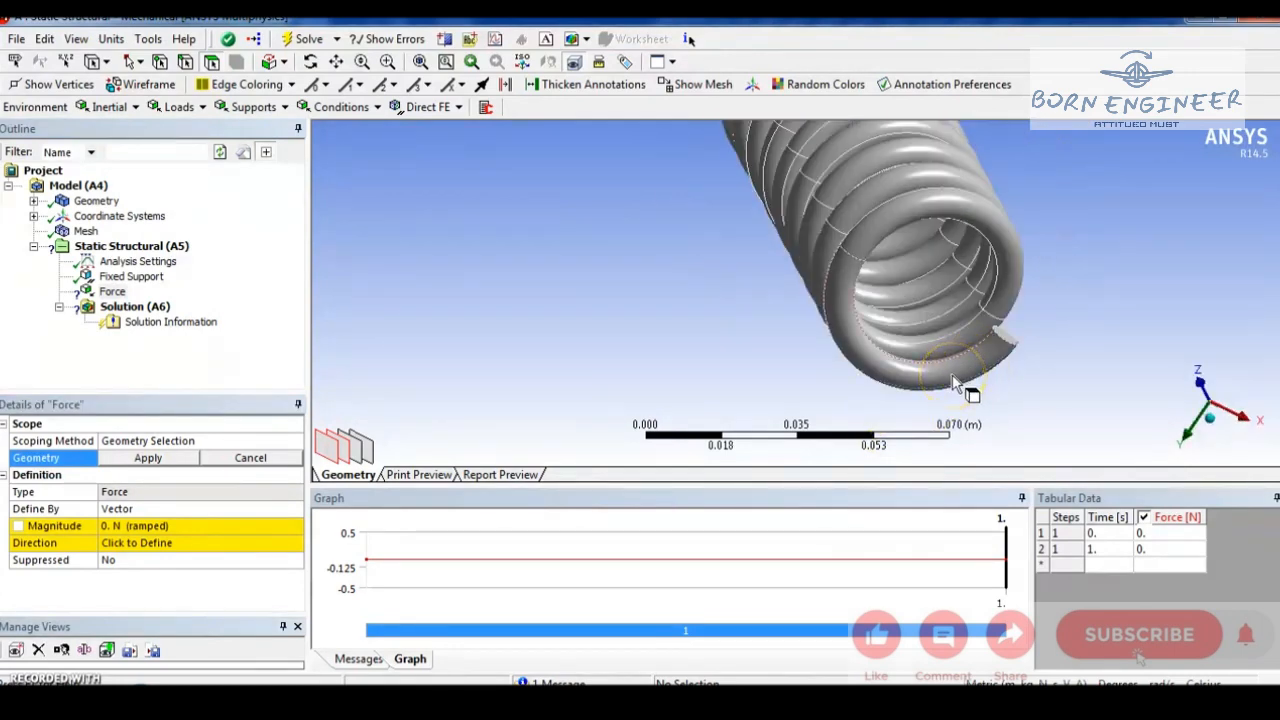
left_click(952, 376)
left_click(995, 249, "ctrl")
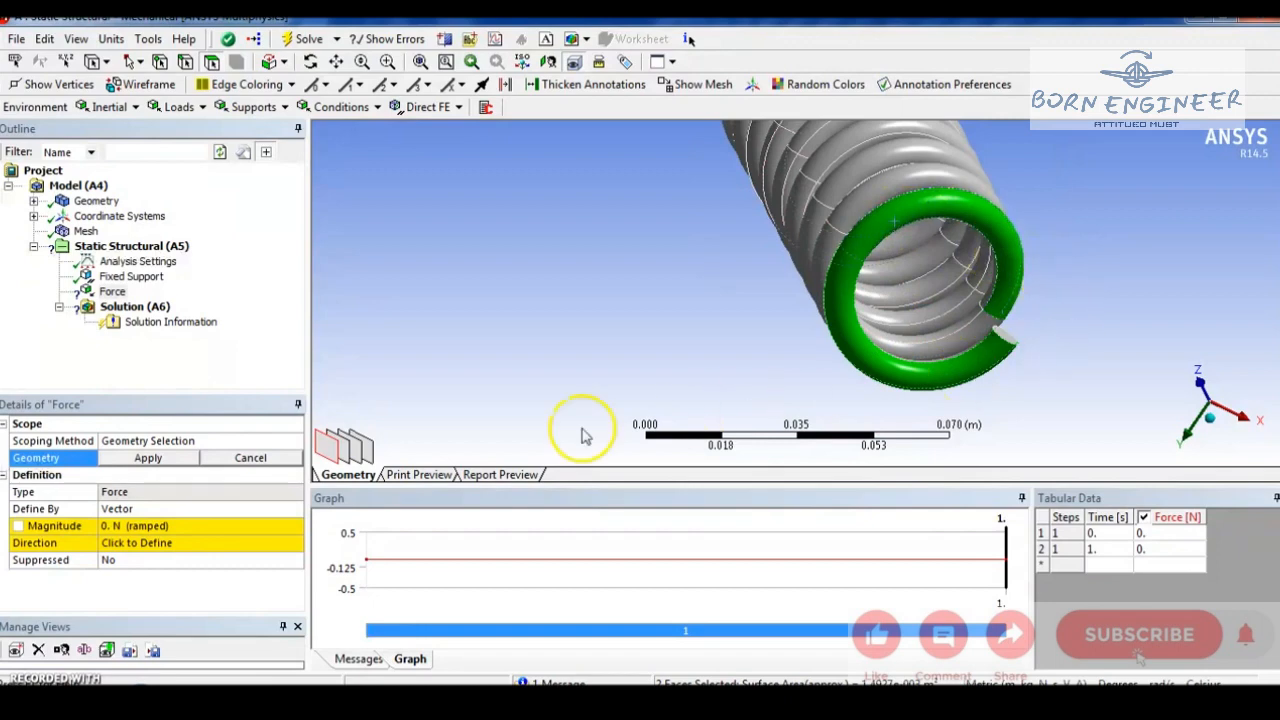
left_click(129, 464)
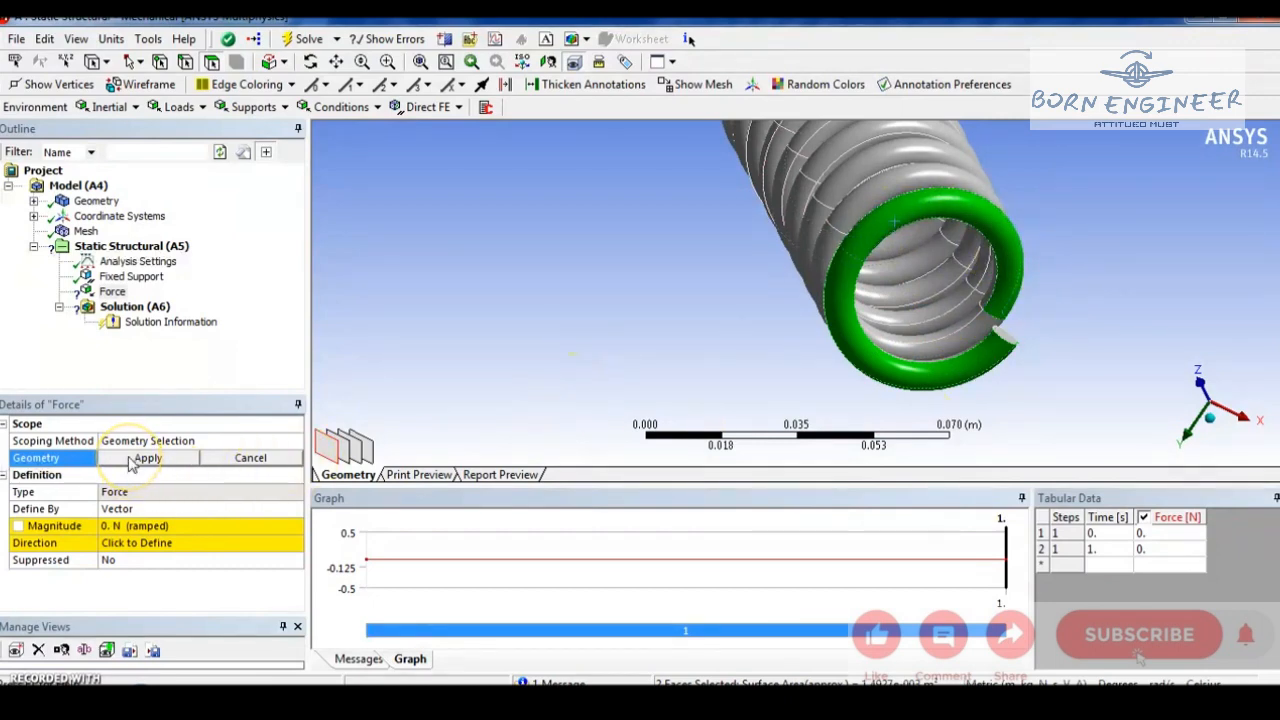
- Define the spring's force by components in the Global Coordinate System and set its Z component to 1500 N
middle_click_drag(886, 371, 702, 320)
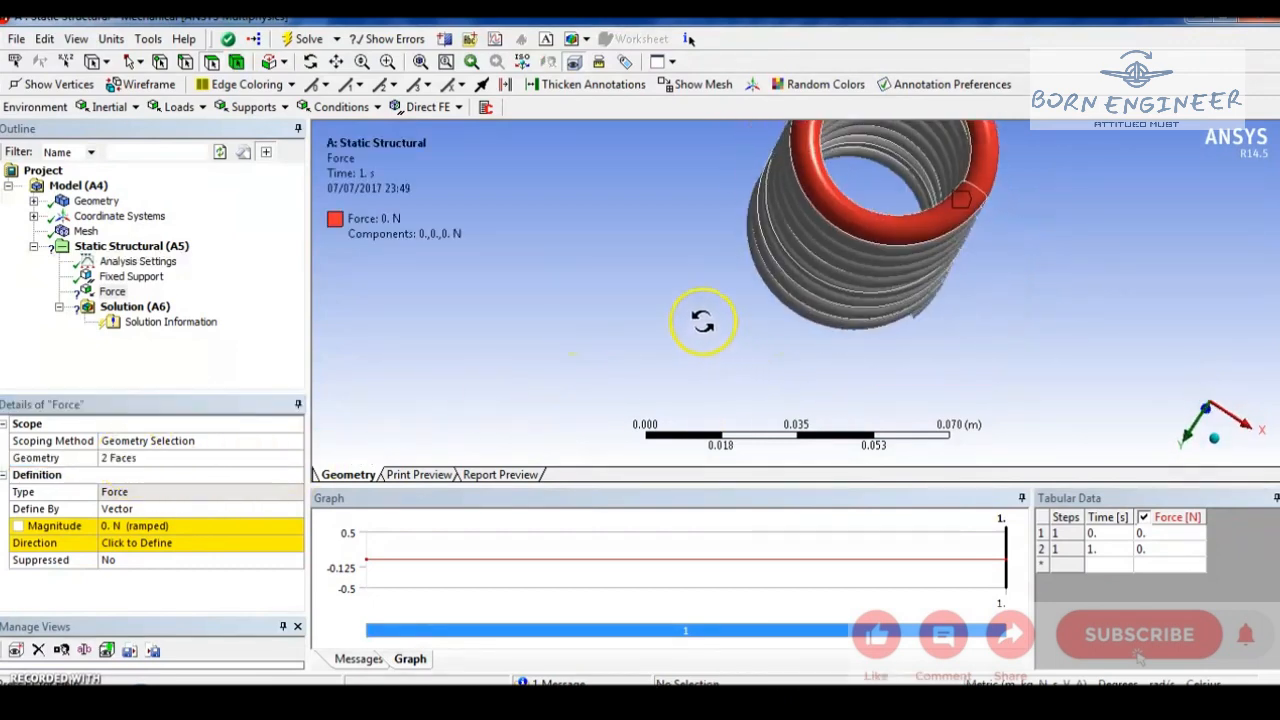
left_click(1214, 438)
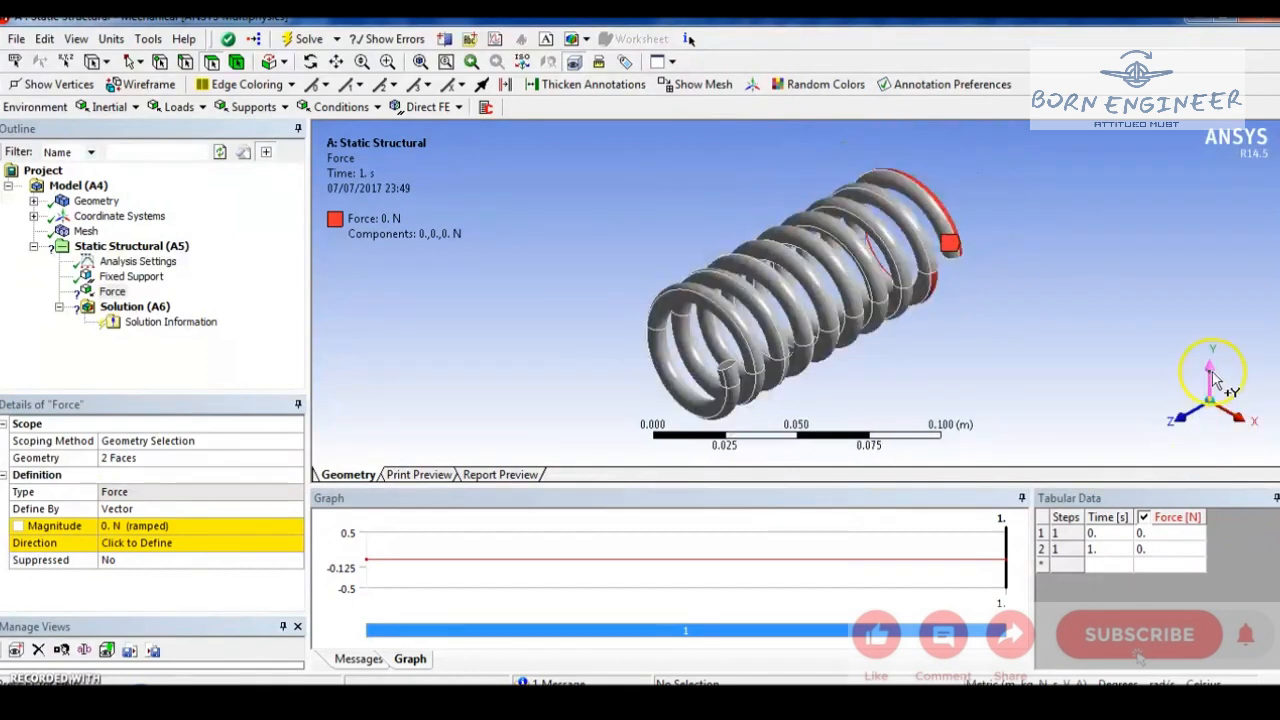
left_click(145, 510)
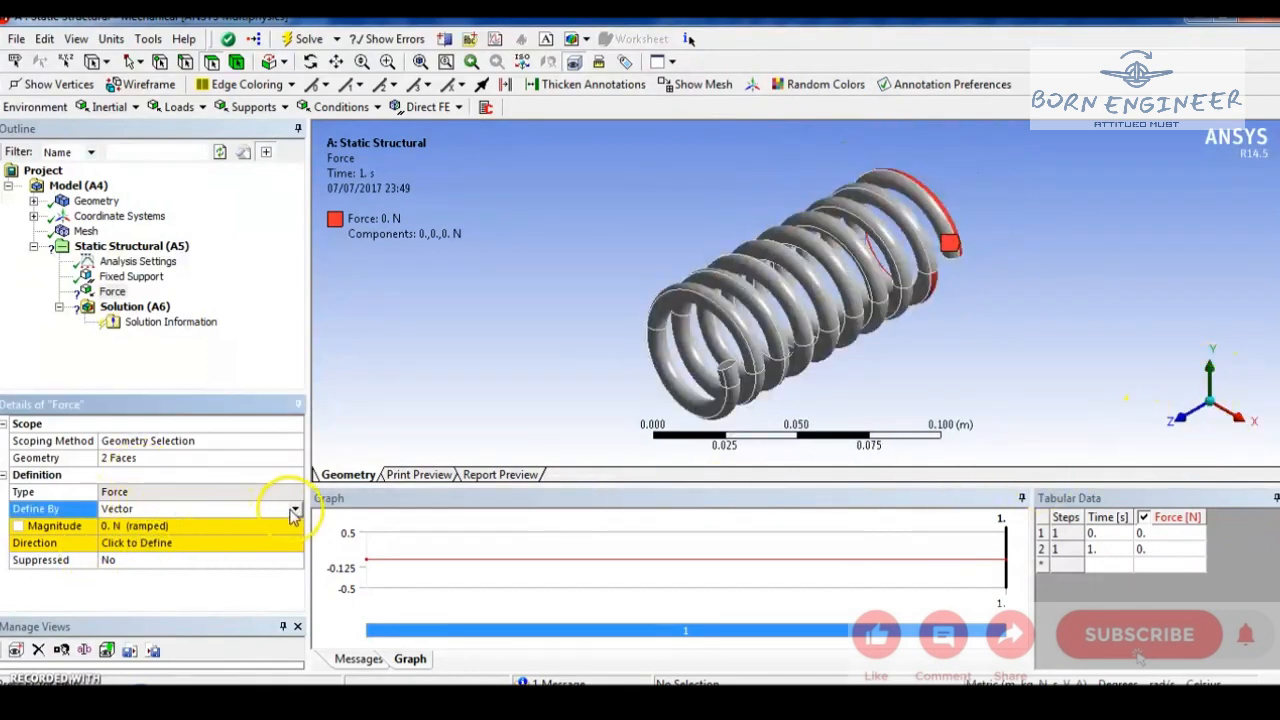
left_click(295, 509)
left_click(241, 524)
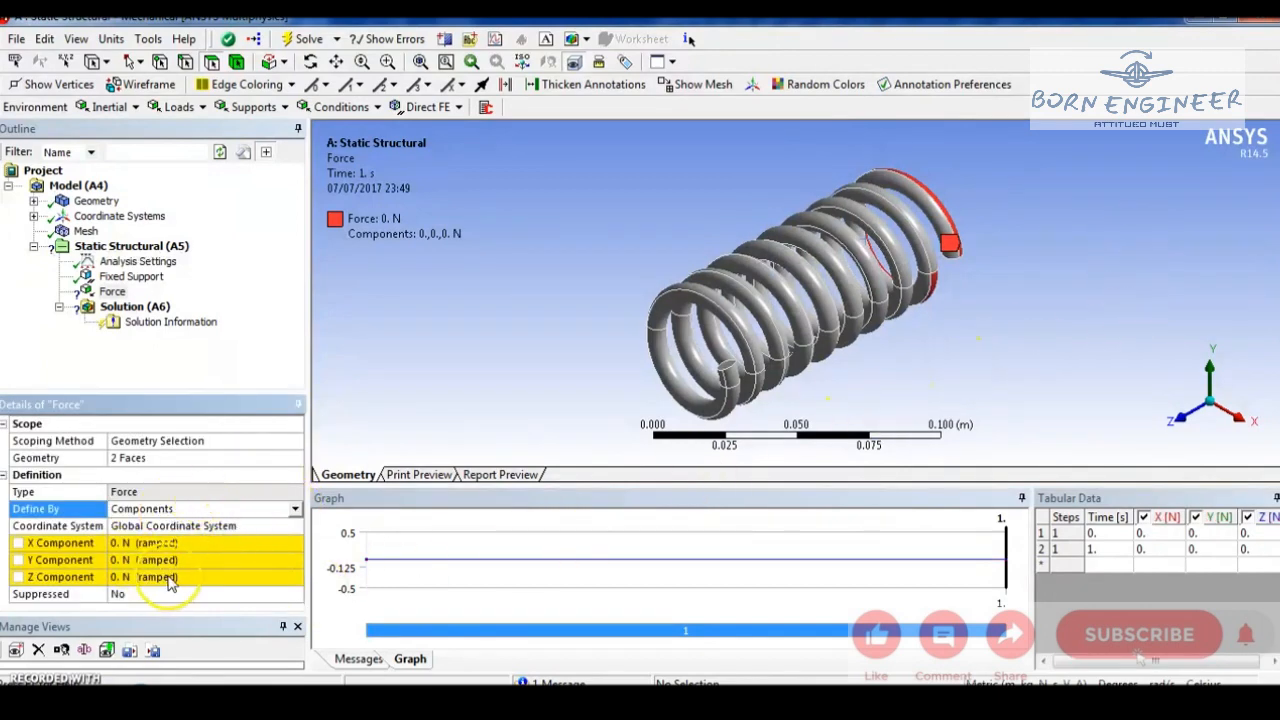
left_click(205, 577)
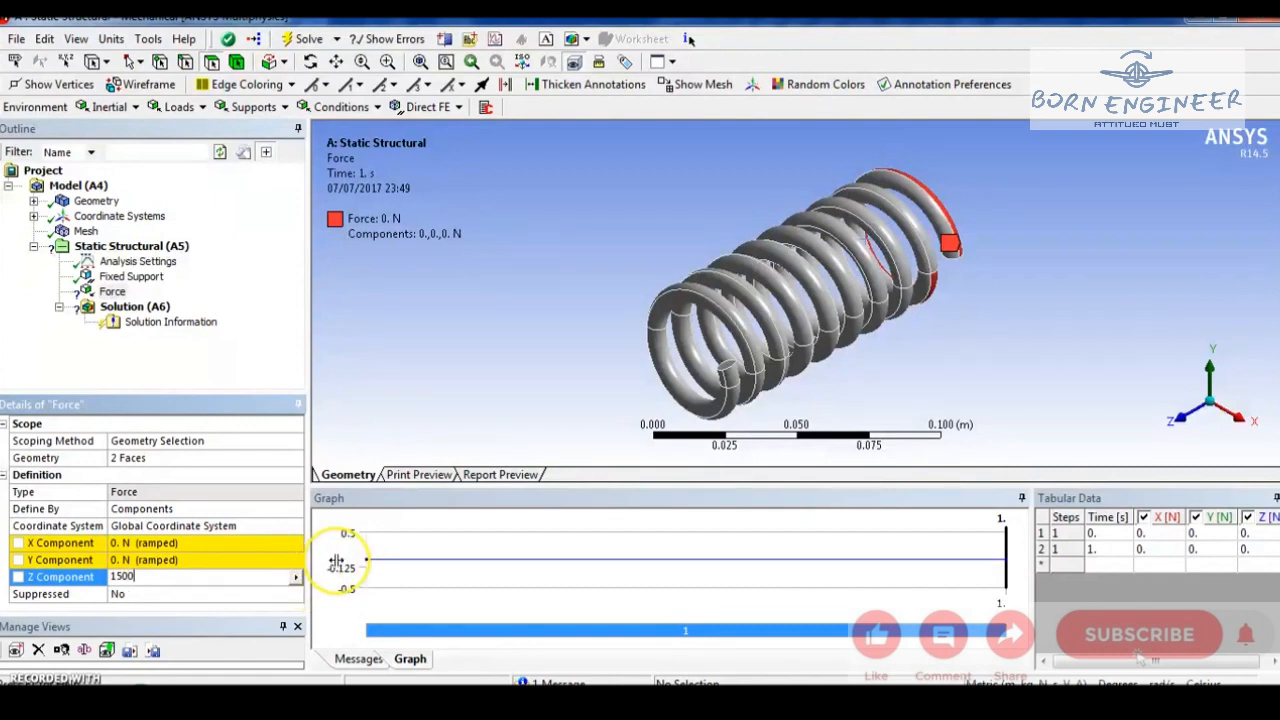
key("Return")
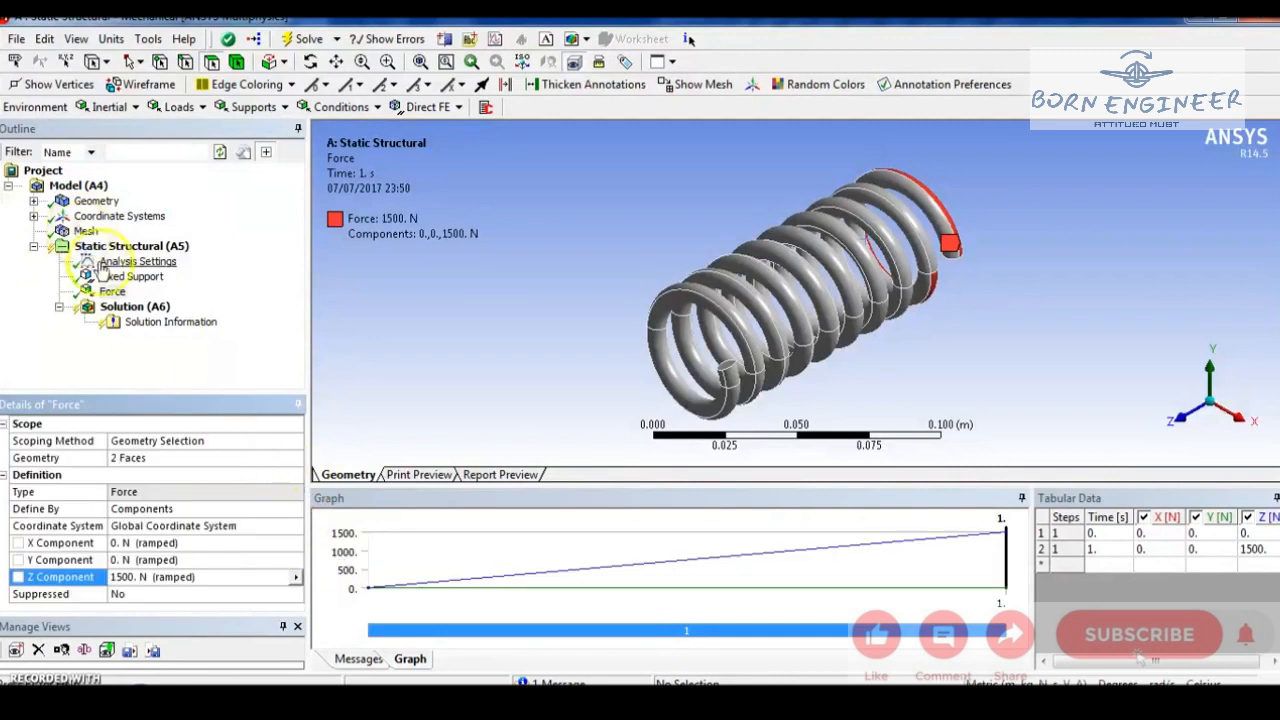
- Insert a Total Deformation result under Solution (A6)
left_click(132, 307)
right_click(143, 311)
mouse_move(145, 313)
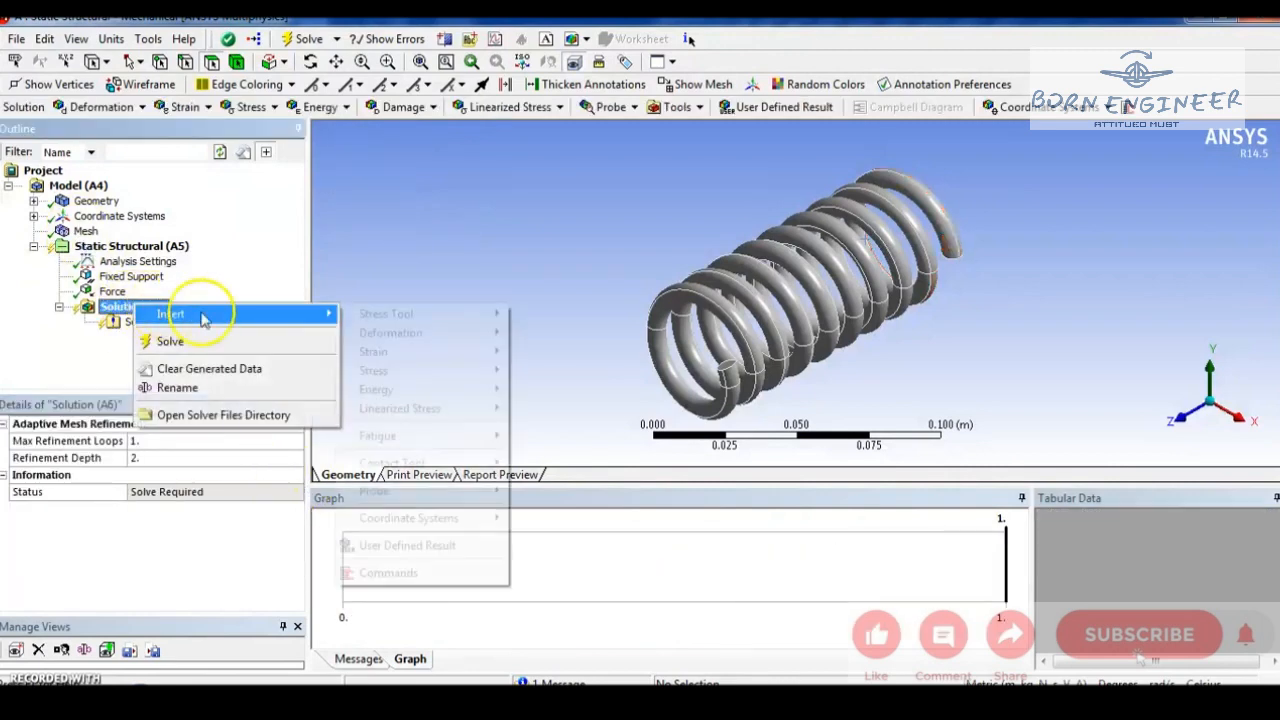
mouse_move(391, 333)
left_click(537, 334)
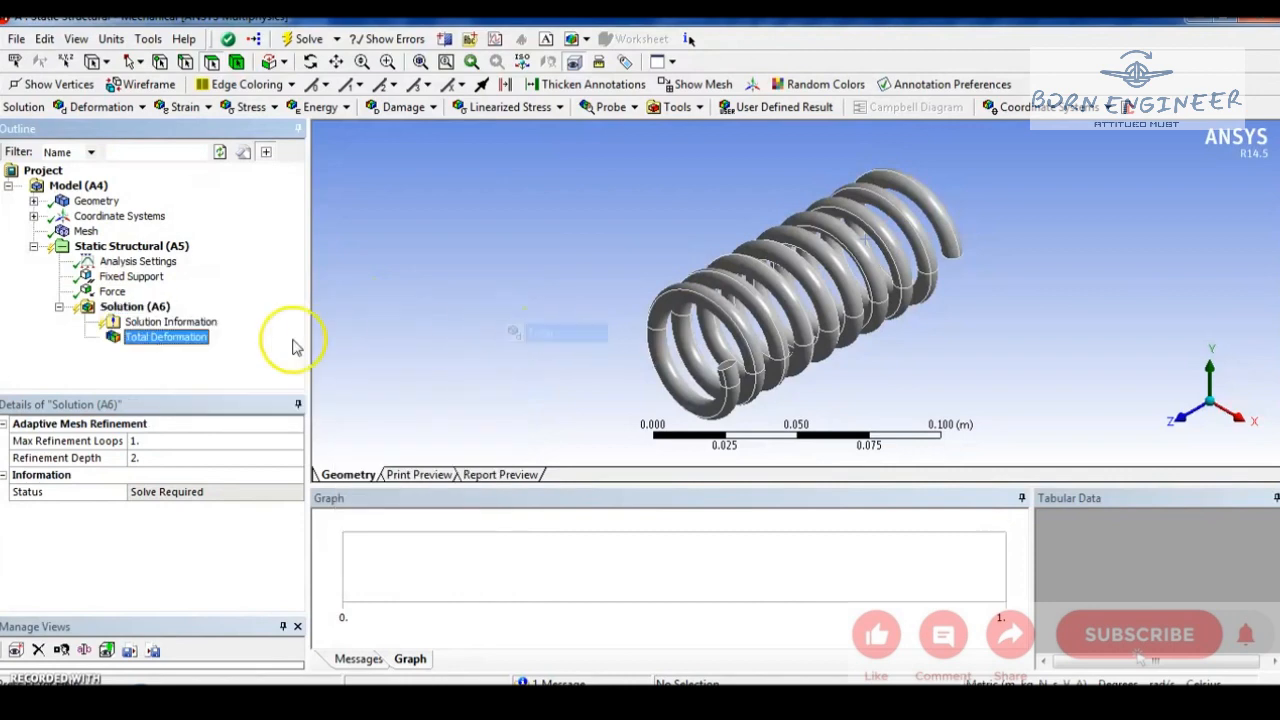
- Insert an Equivalent (von-Mises) stress result under Solution (A6)
right_click(140, 308)
mouse_move(200, 322)
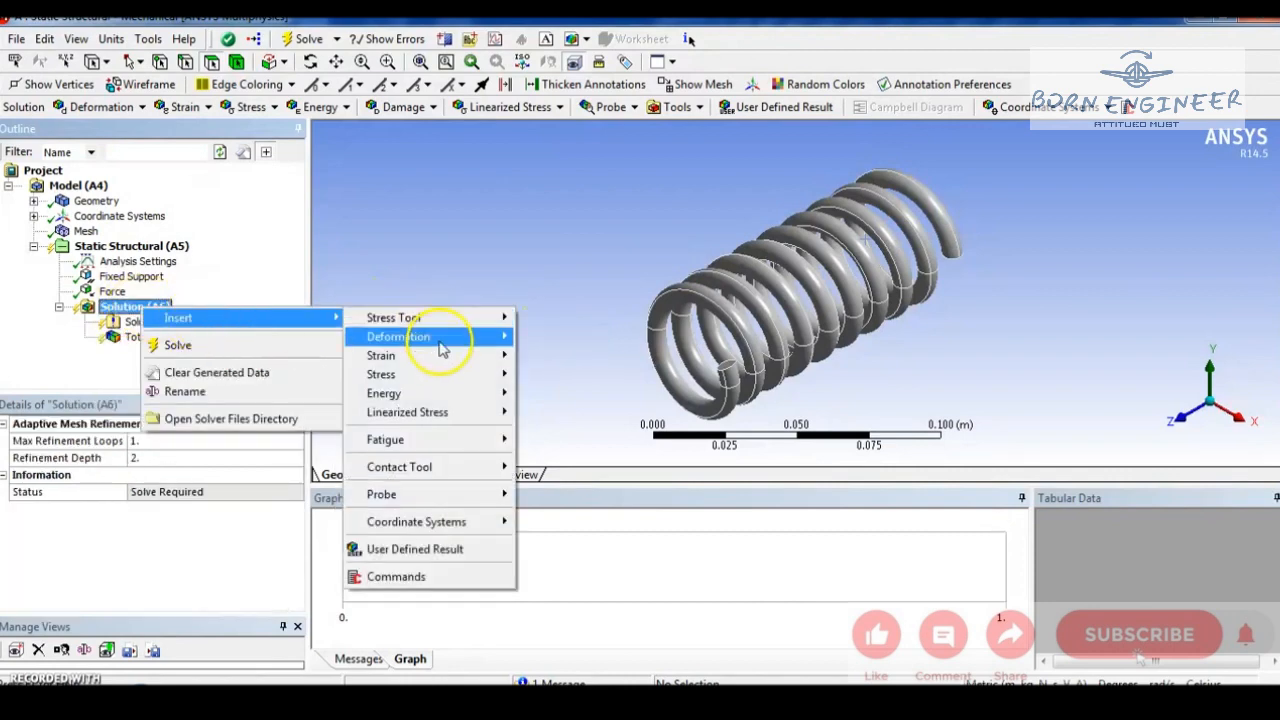
mouse_move(430, 374)
left_click(565, 378)
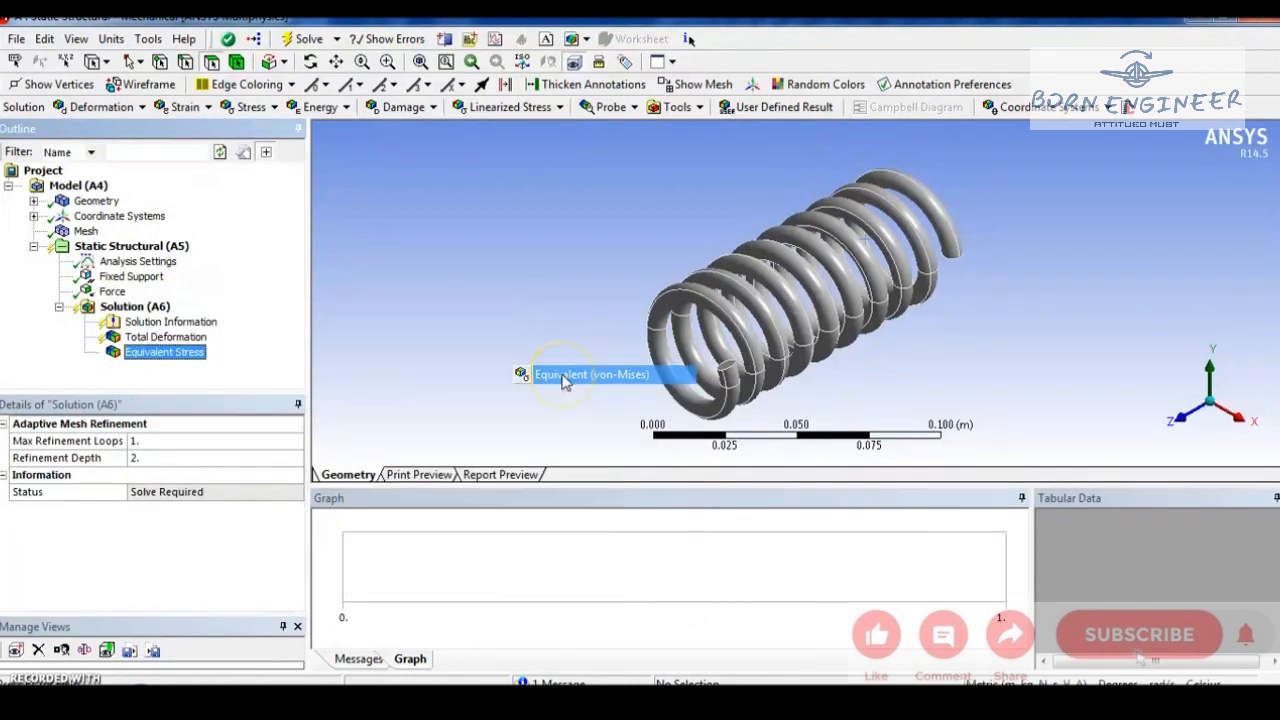
- Solve the static structural analysis to compute the deformation and stress results
left_click(305, 40)
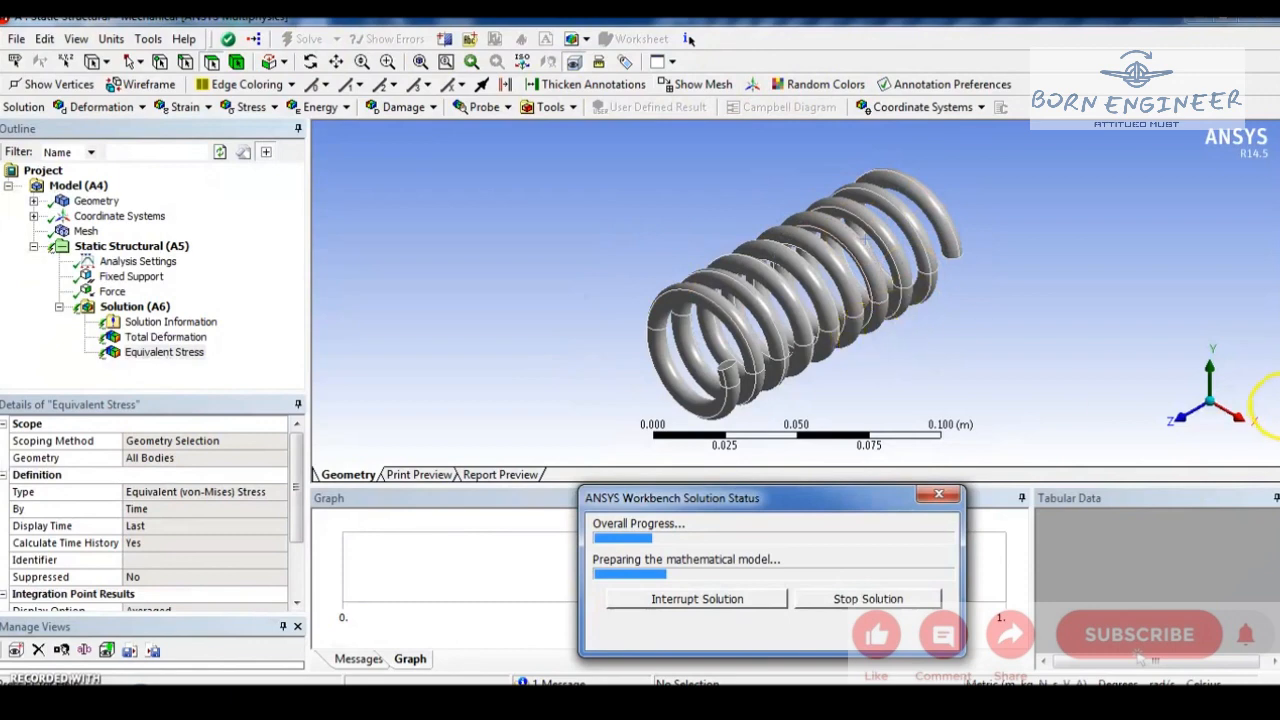
left_click(1240, 424)
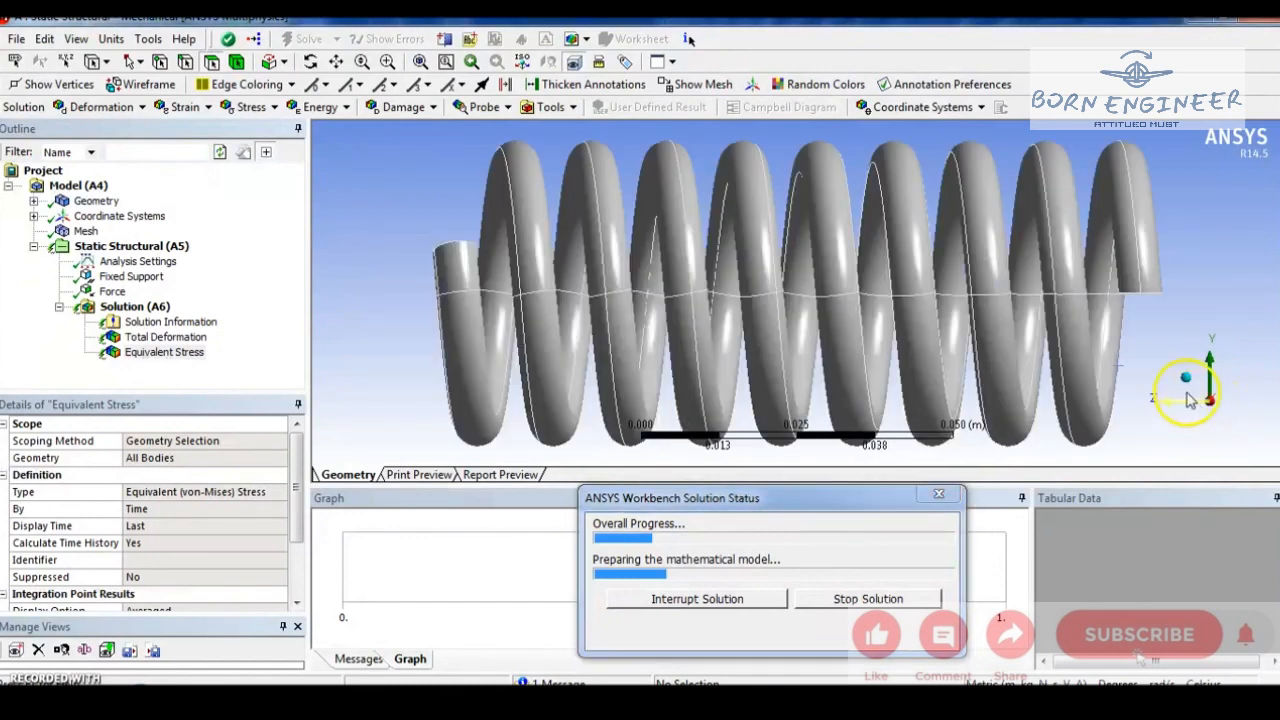
left_click(1214, 362)
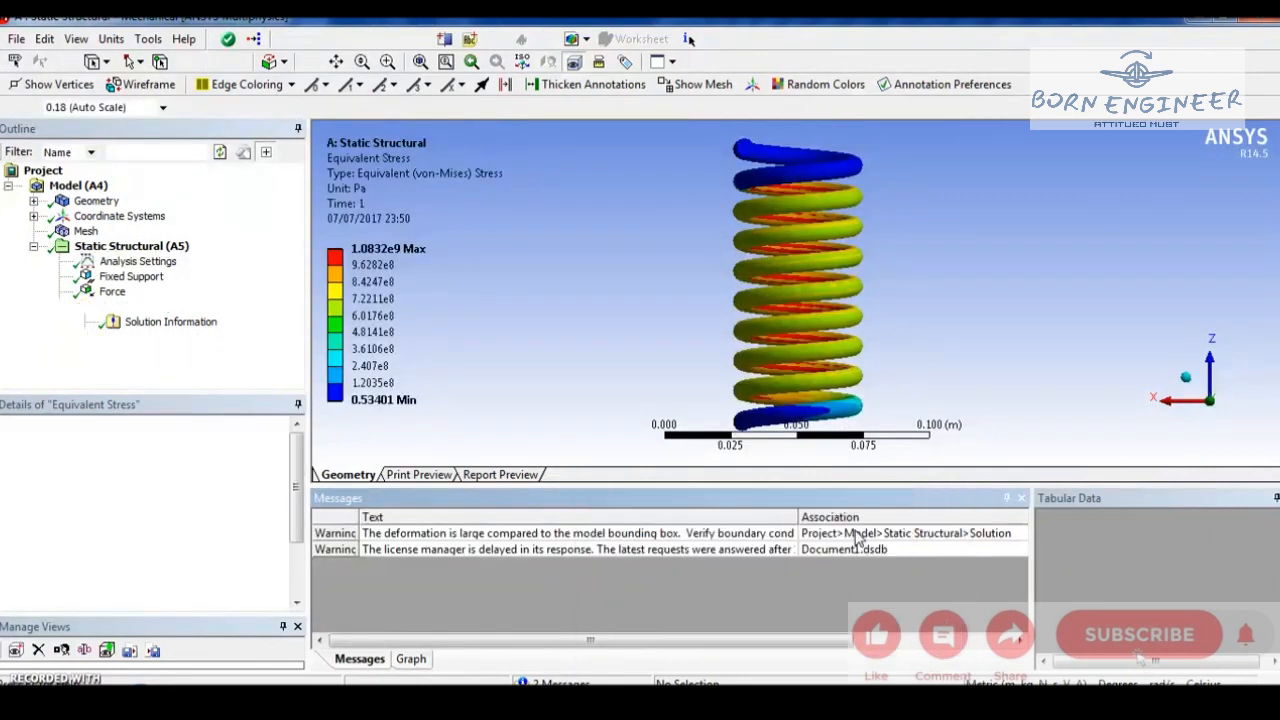
- Animate the equivalent stress result and examine the spring along its axis, in isometric view and from the side
left_click(412, 660)
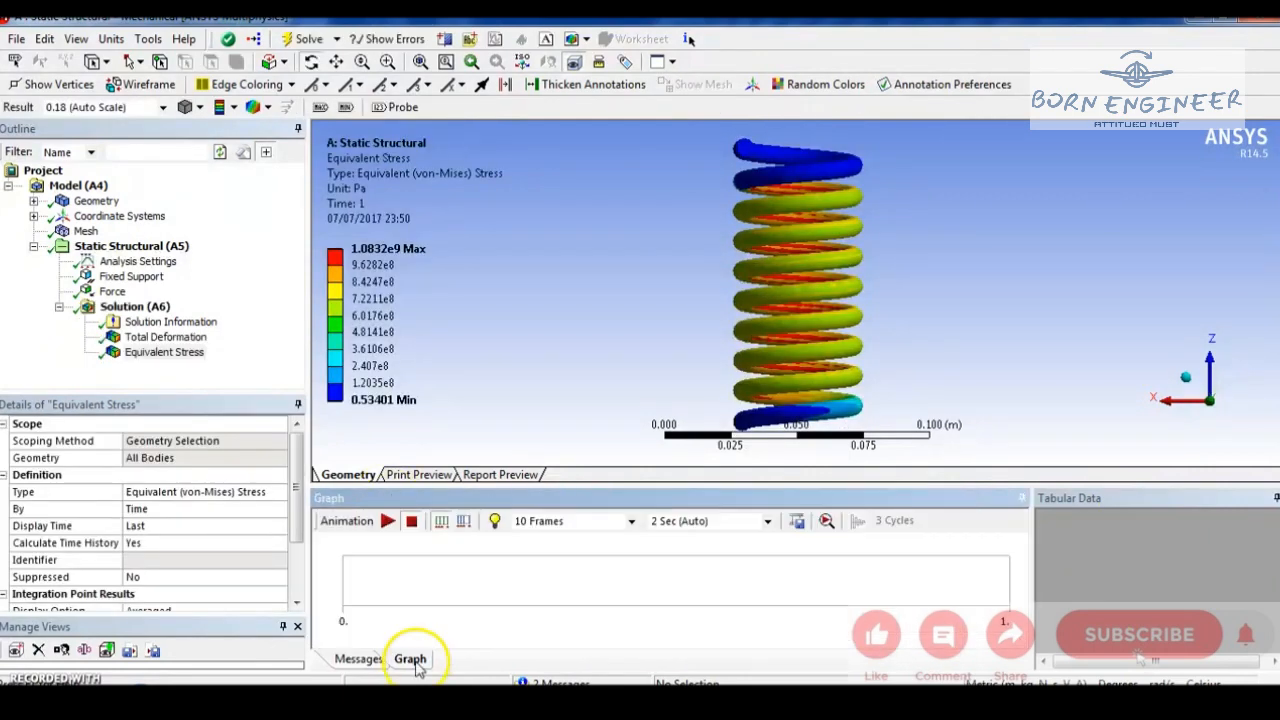
left_click(387, 521)
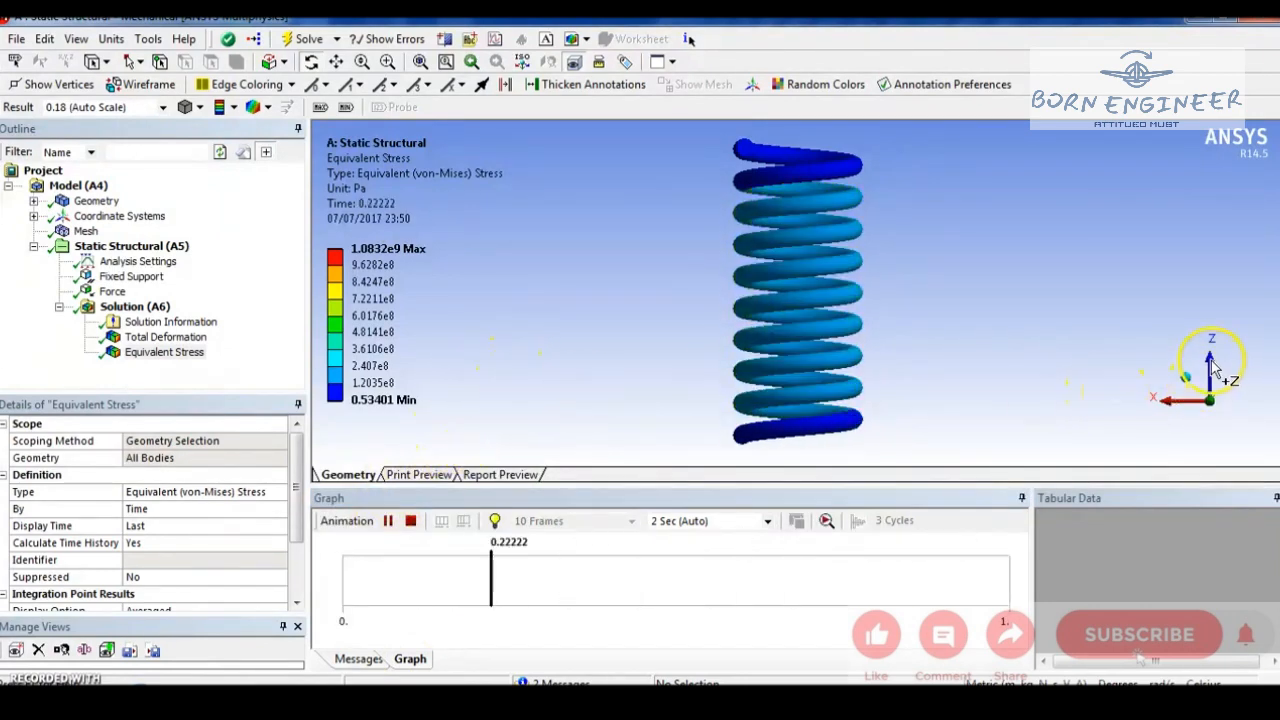
left_click(1211, 363)
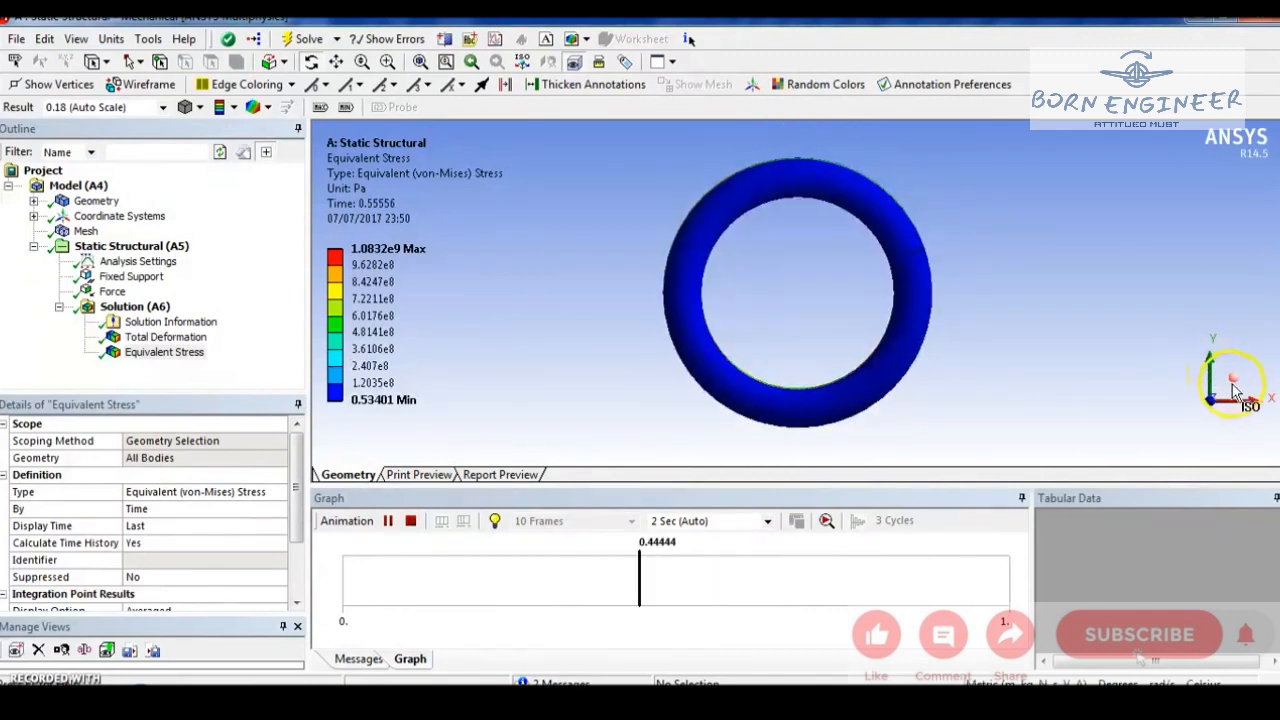
left_click(1234, 388)
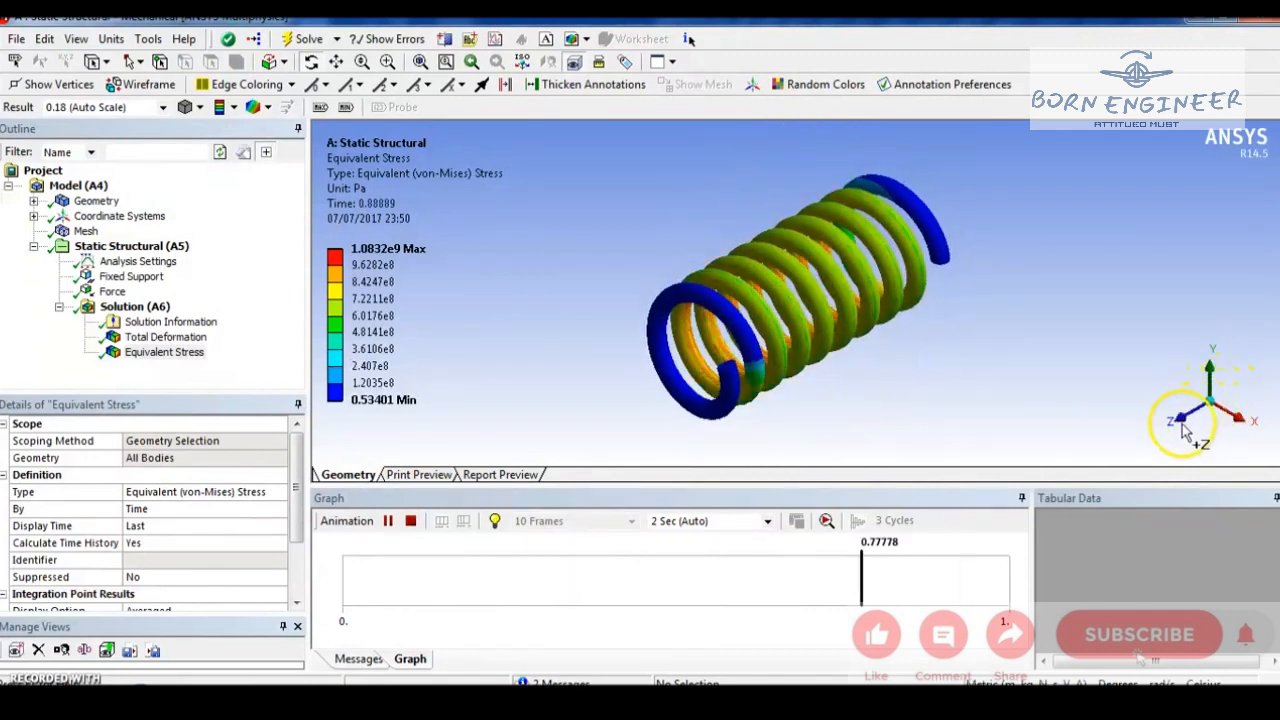
left_click(1212, 372)
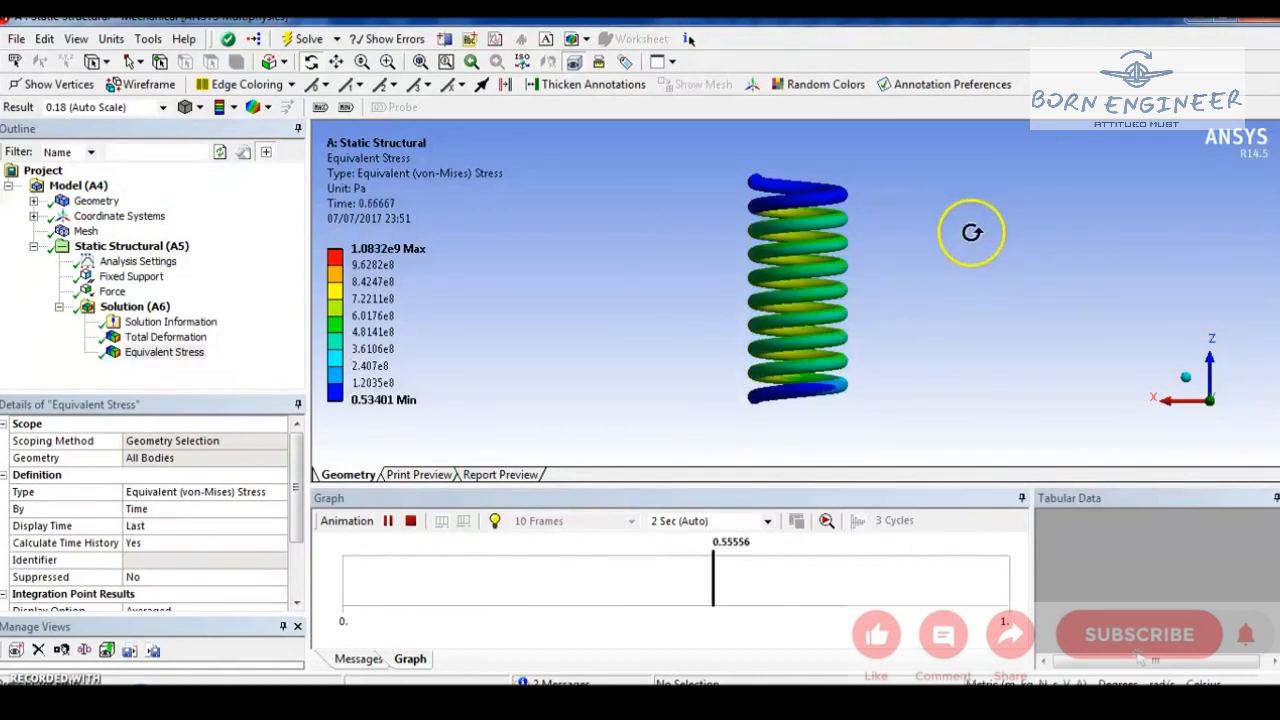
left_click_drag(1117, 266, 1136, 252)
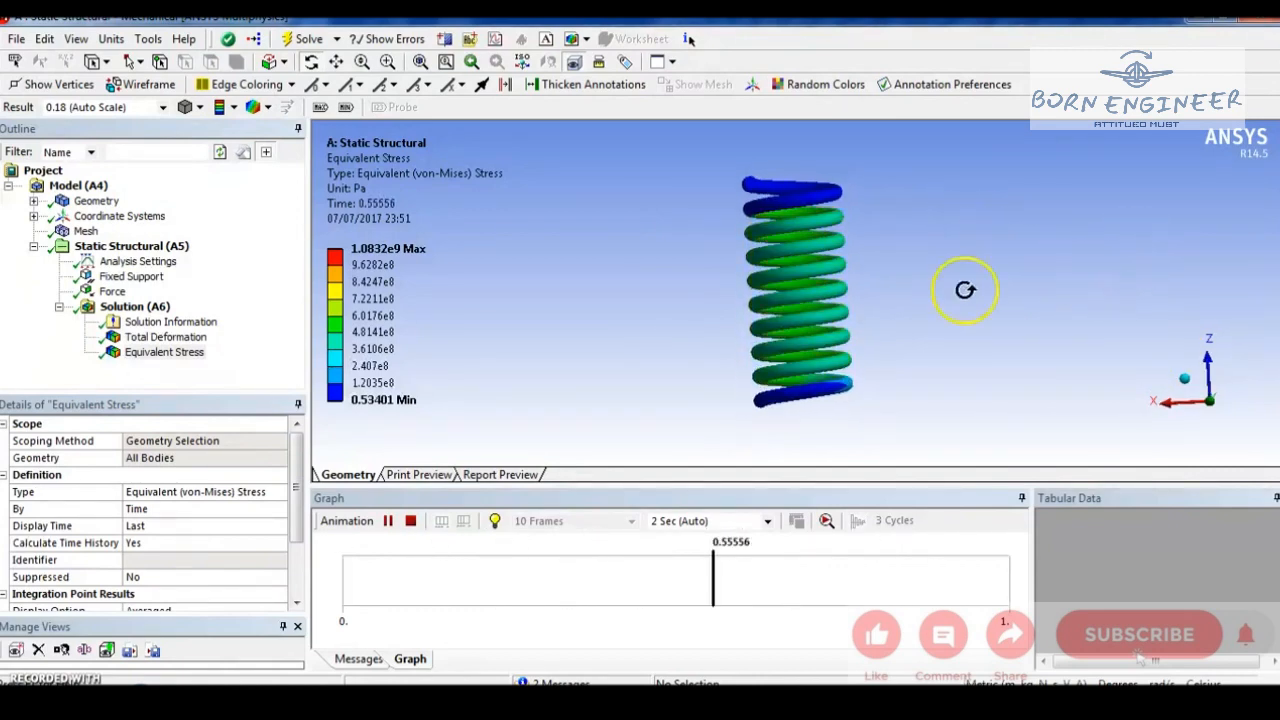
left_click_drag(667, 376, 843, 266)
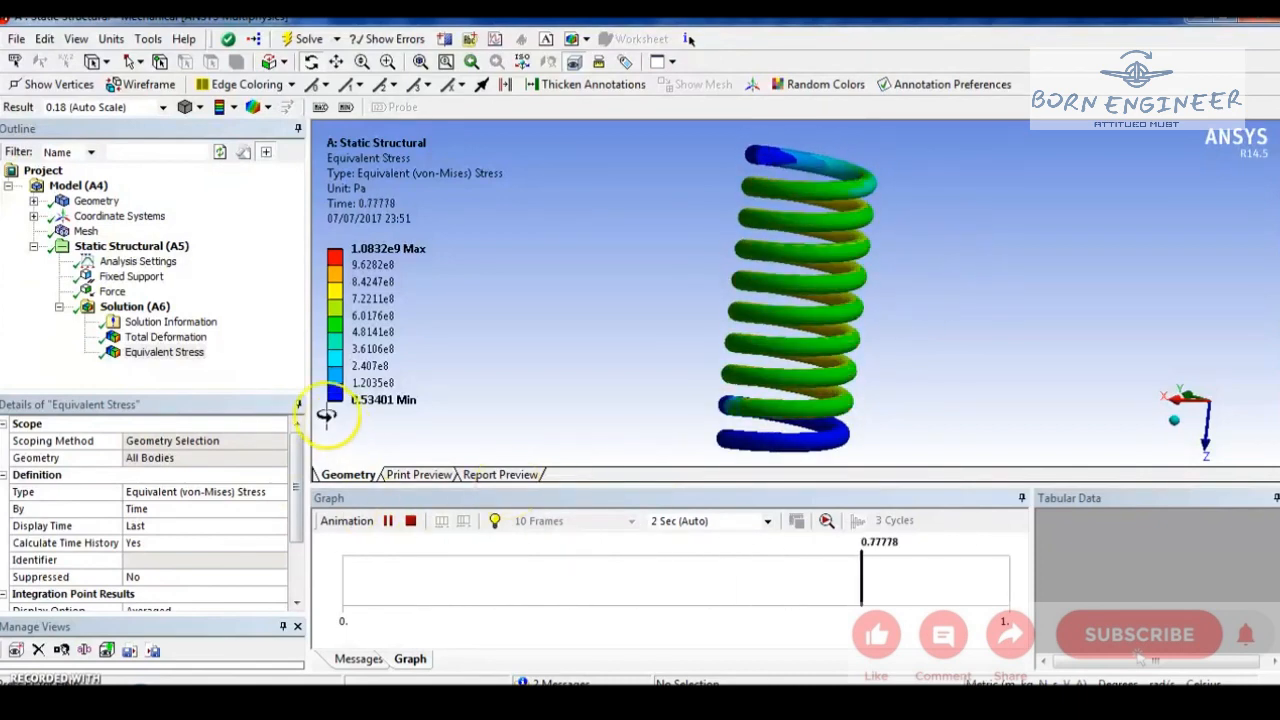
- Play the animation of the total deformation result, watch the spring move, and stop it
left_click(160, 340)
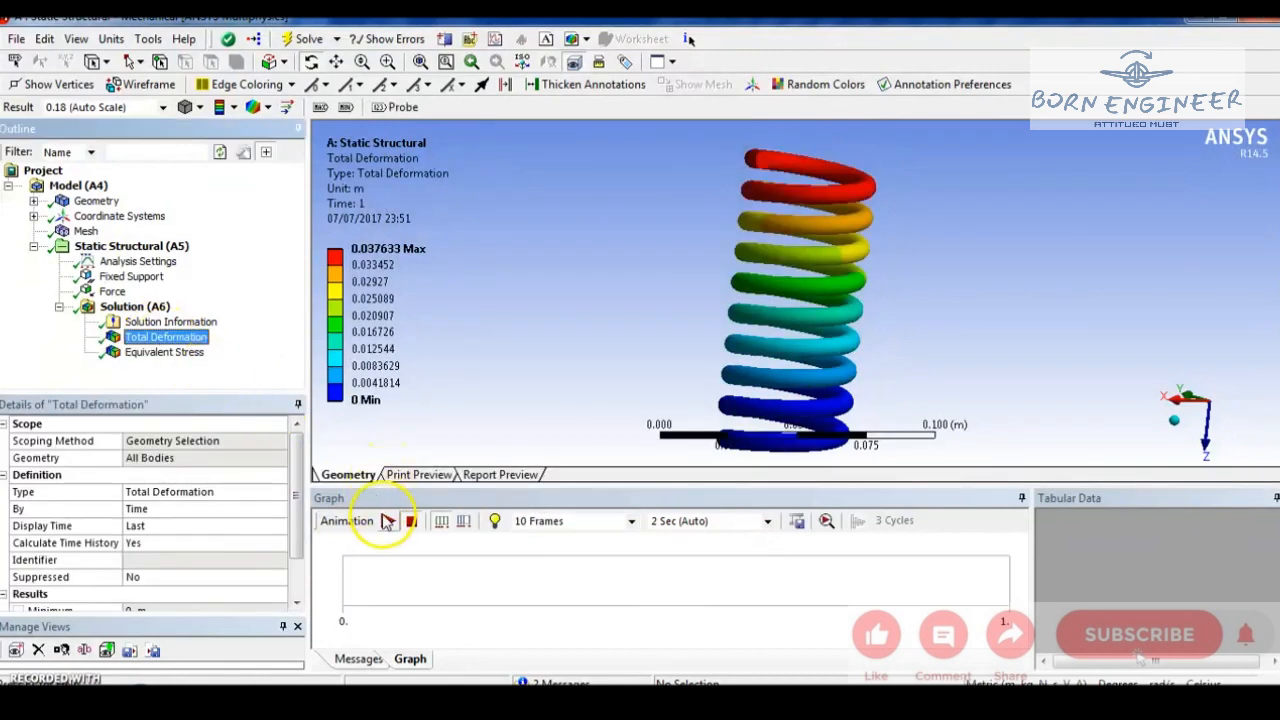
left_click(386, 521)
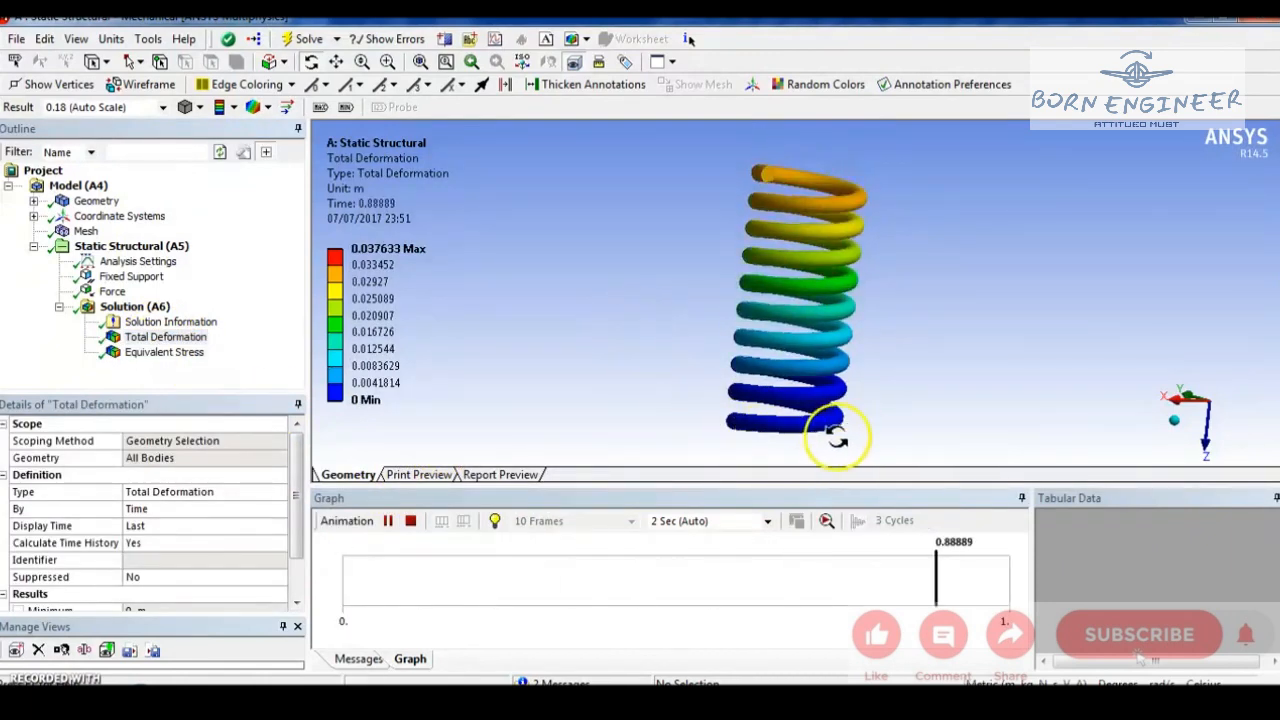
left_click(410, 521)
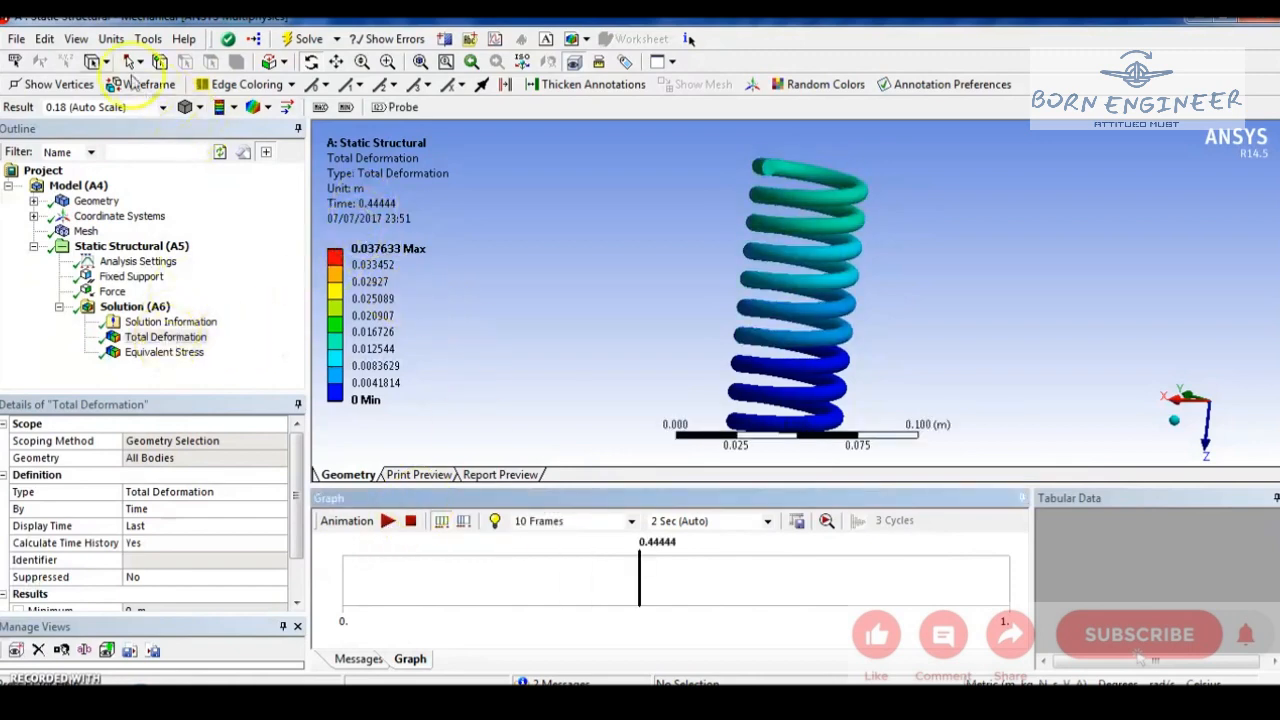
- Switch the unit system to metric millimetres (mm, t, N, s, mV, mA) and animate the equivalent stress result
left_click(112, 39)
left_click(145, 122)
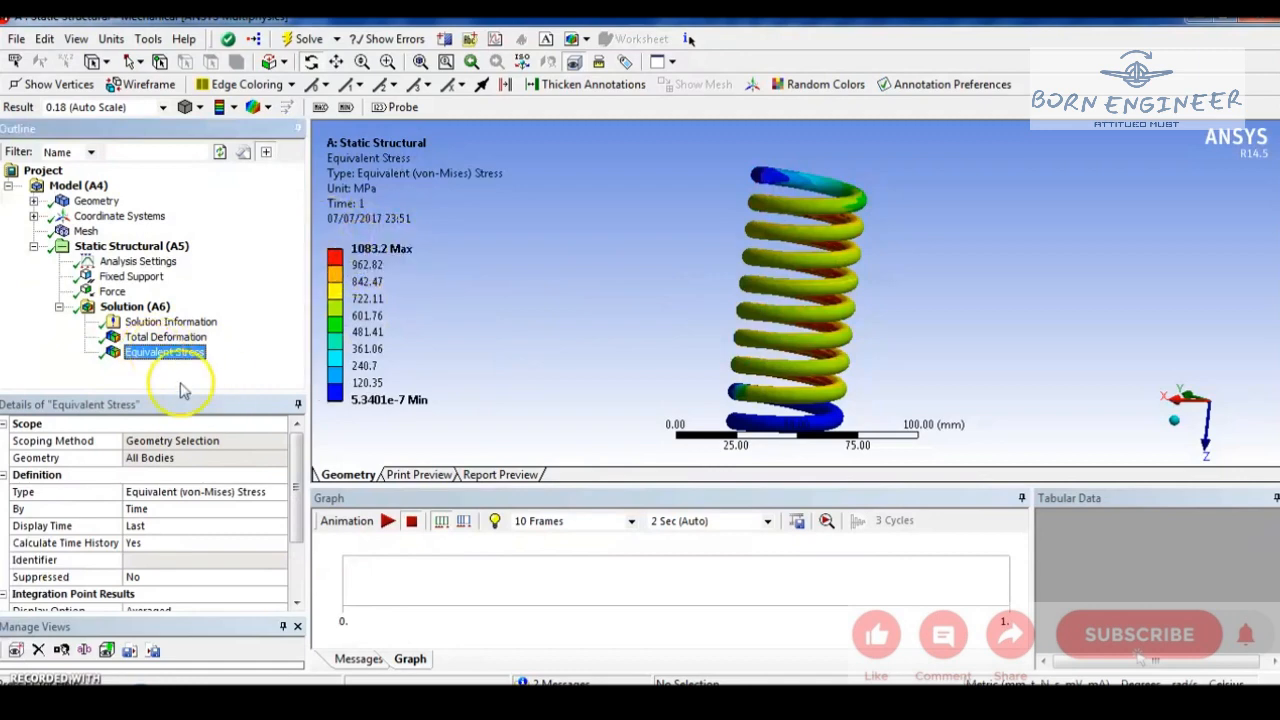
left_click(386, 522)
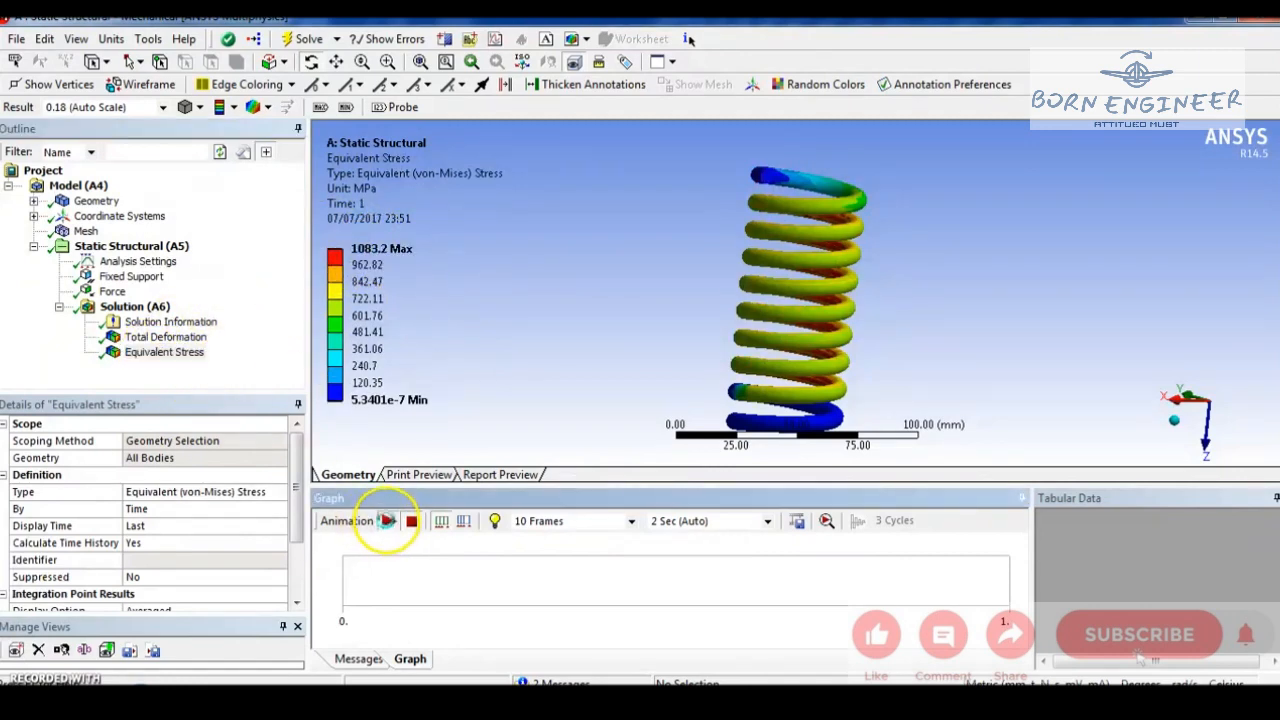
- Animate the total deformation result with the mesh elements shown on the spring
left_click(150, 340)
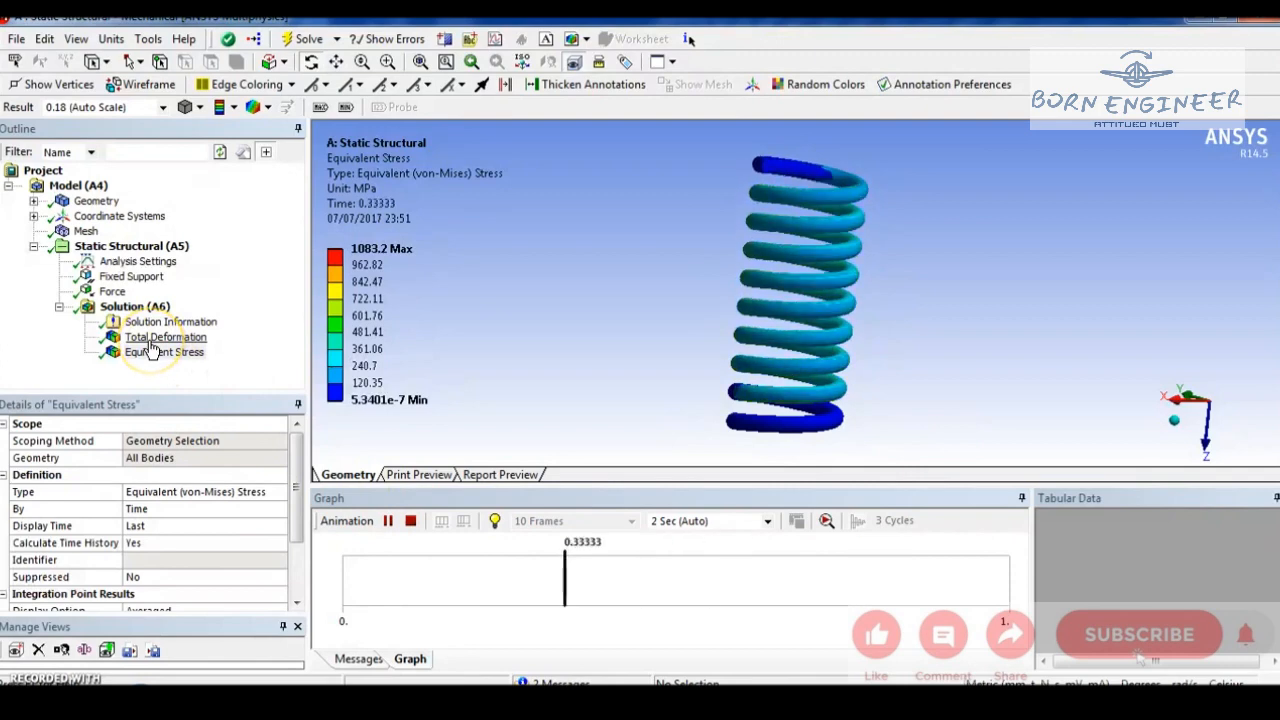
left_click(386, 522)
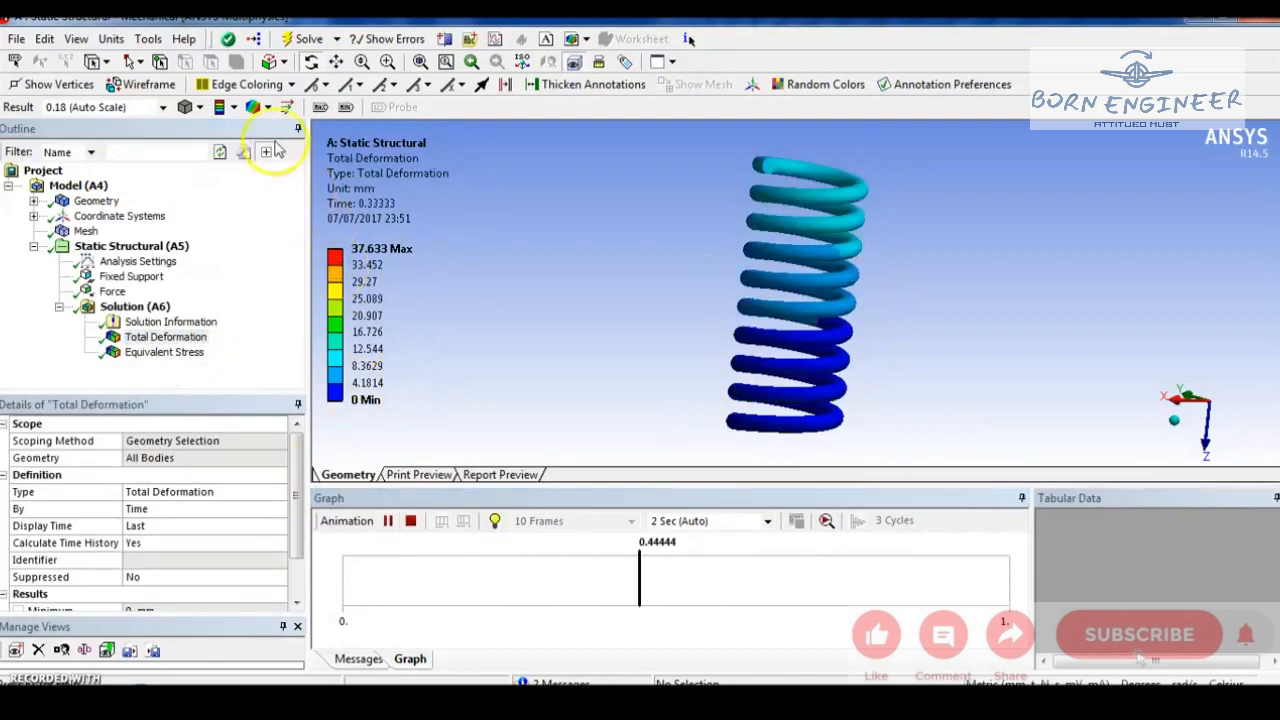
left_click(267, 107)
left_click(290, 187)
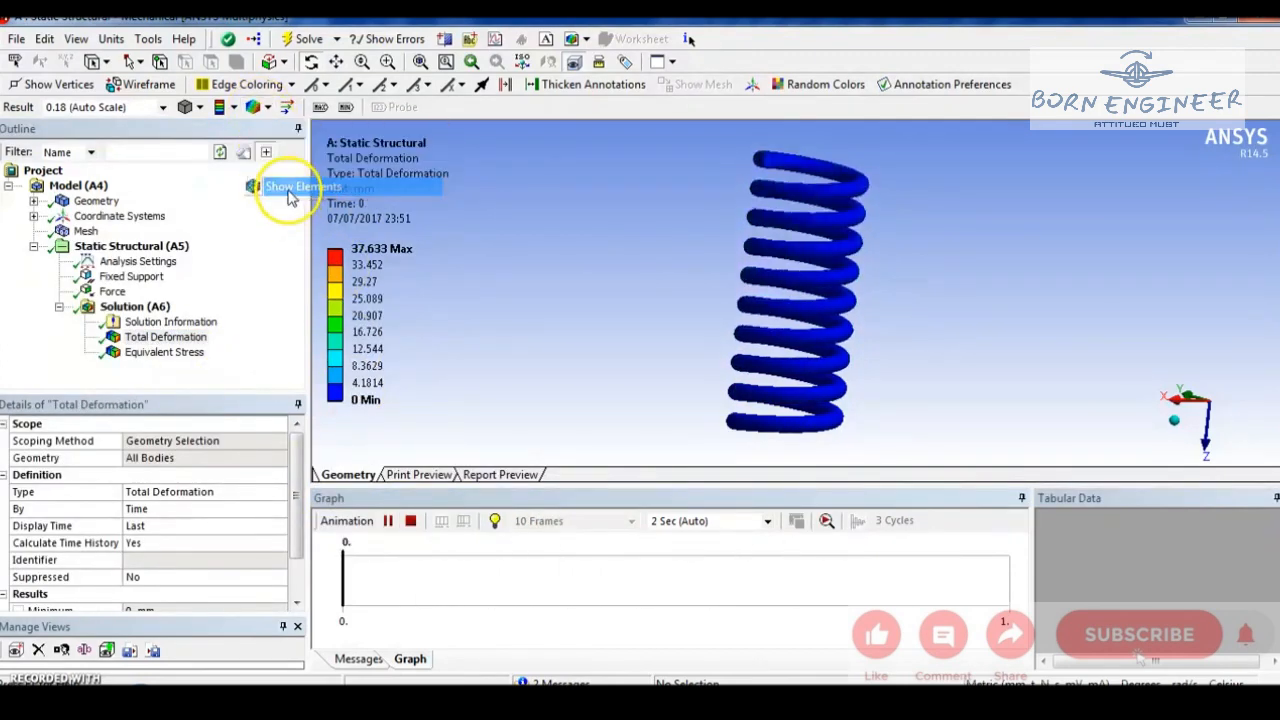
left_click(388, 521)
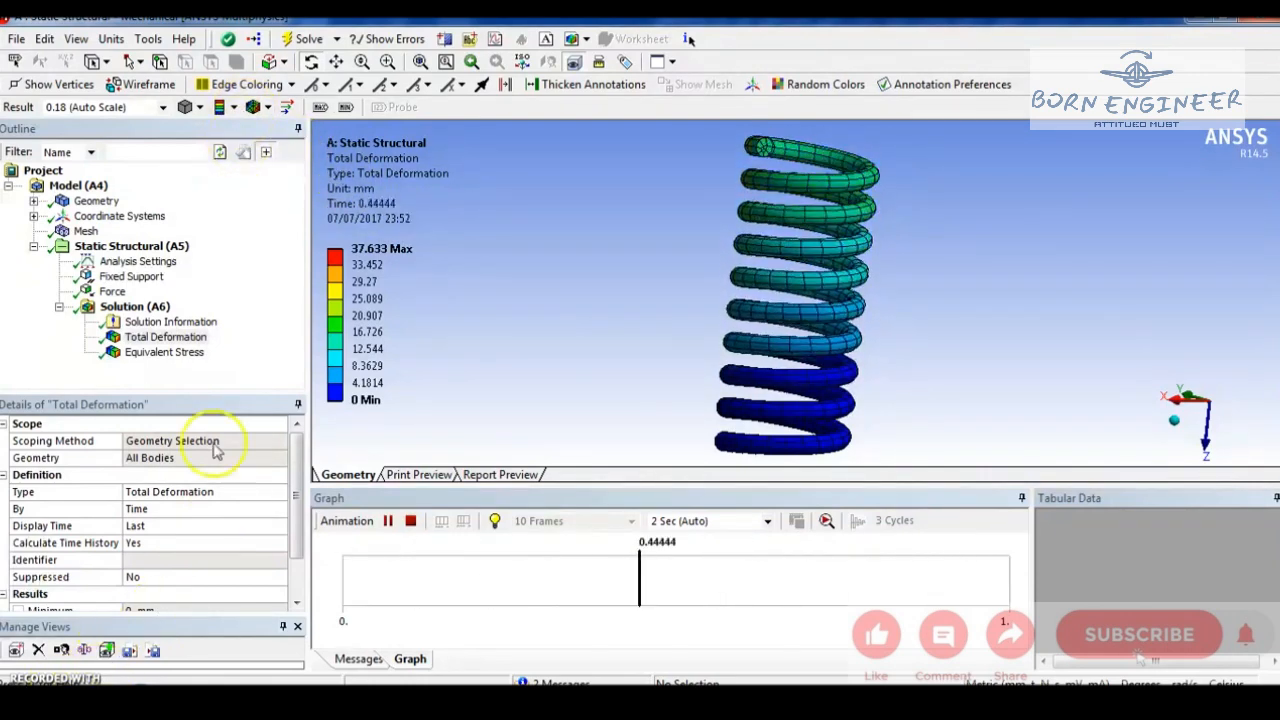
- Overlay the undeformed model on the total deformation result and watch the animation in a side view along X
left_click(260, 108)
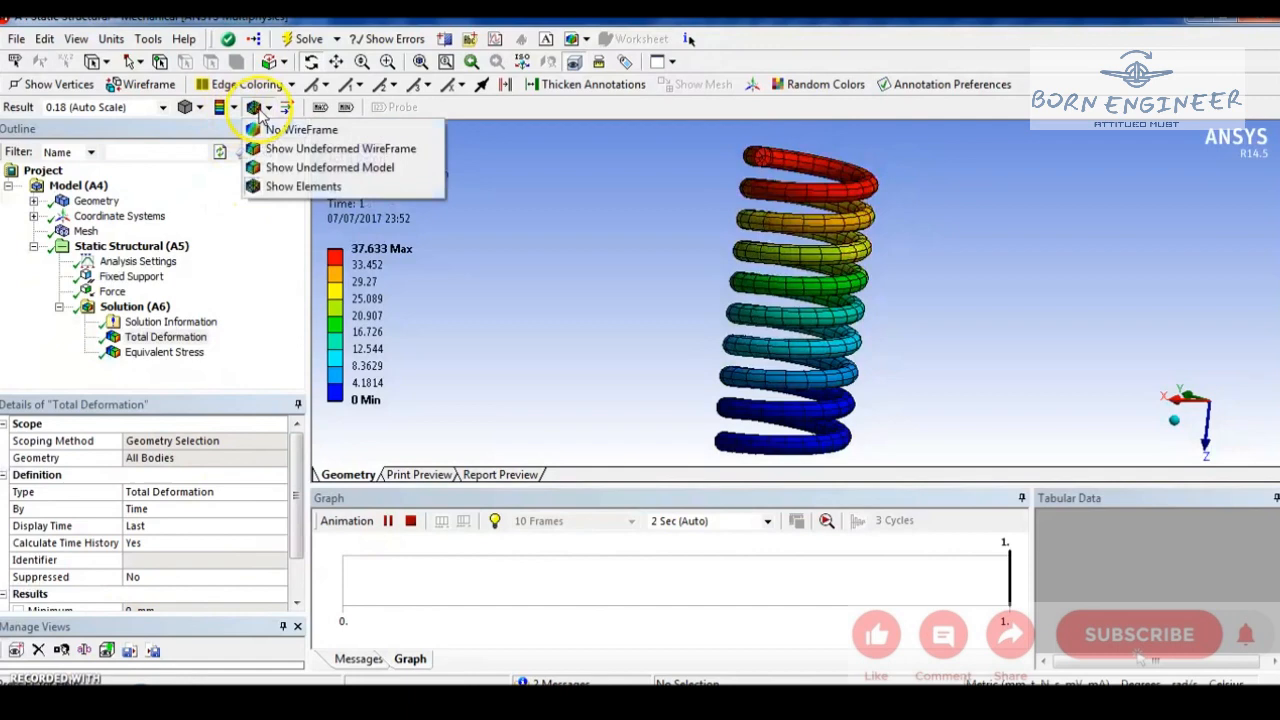
left_click(300, 167)
left_click(763, 295)
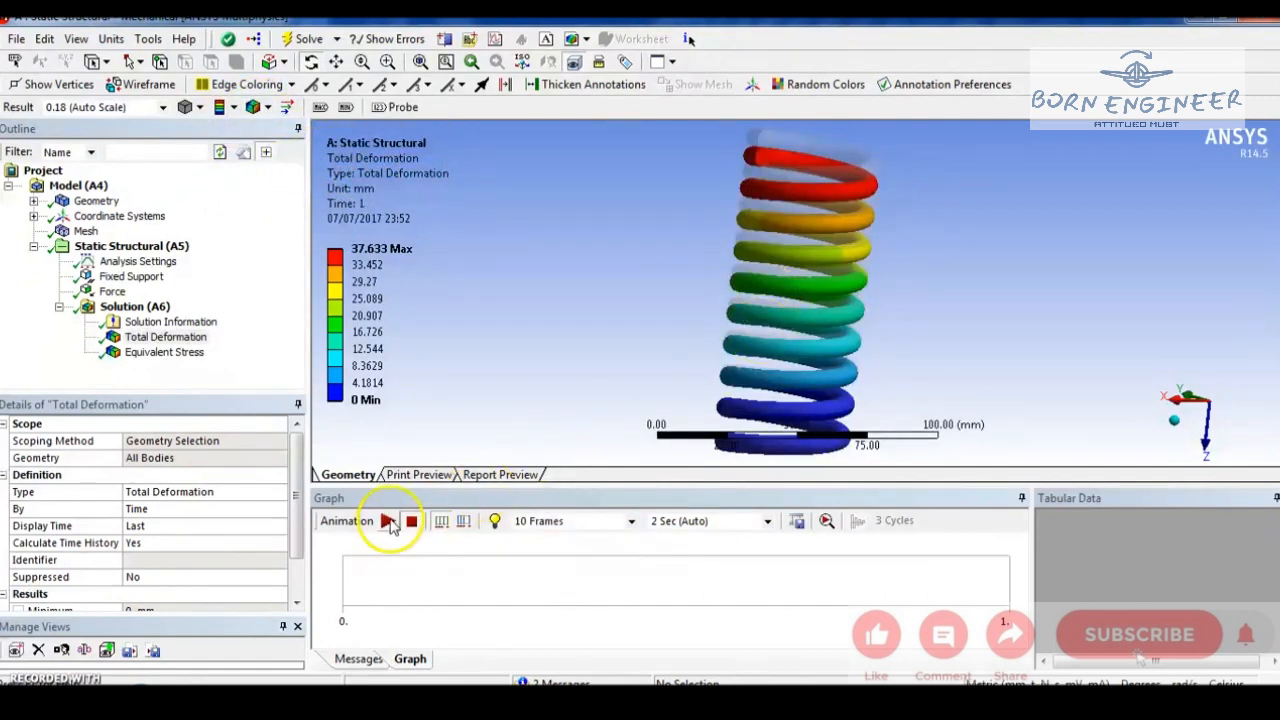
left_click(388, 521)
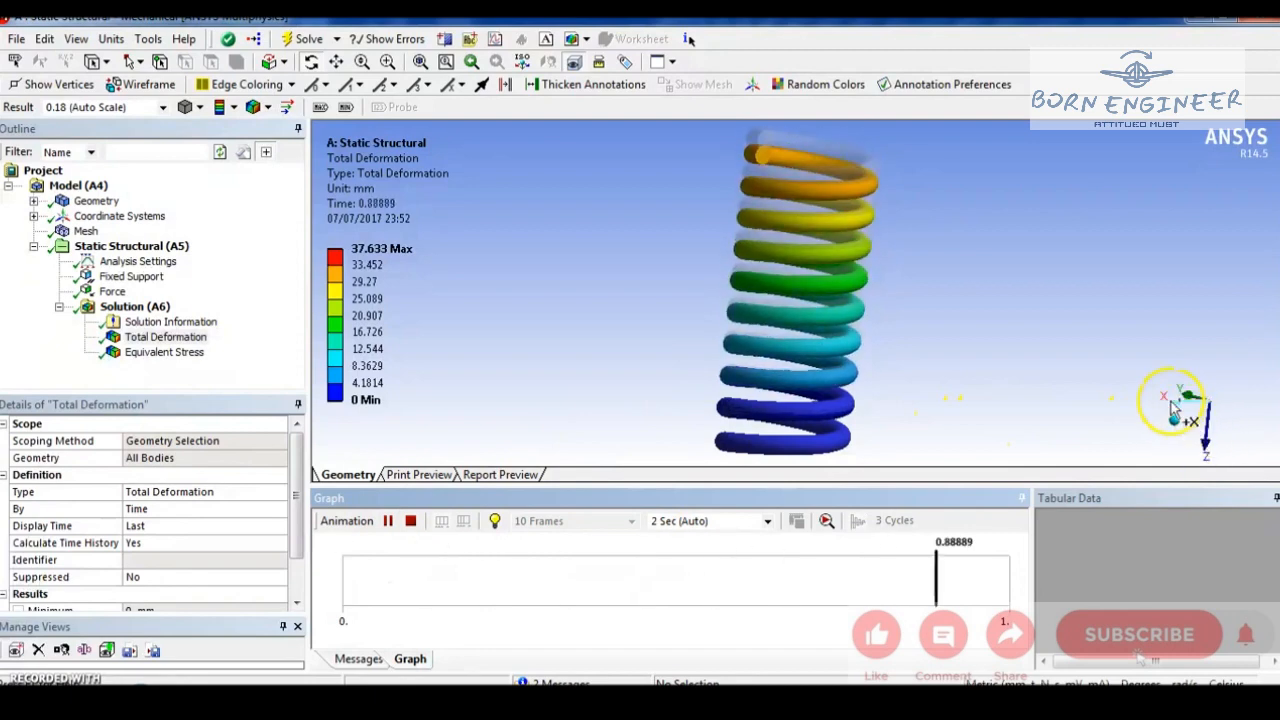
left_click(1175, 410)
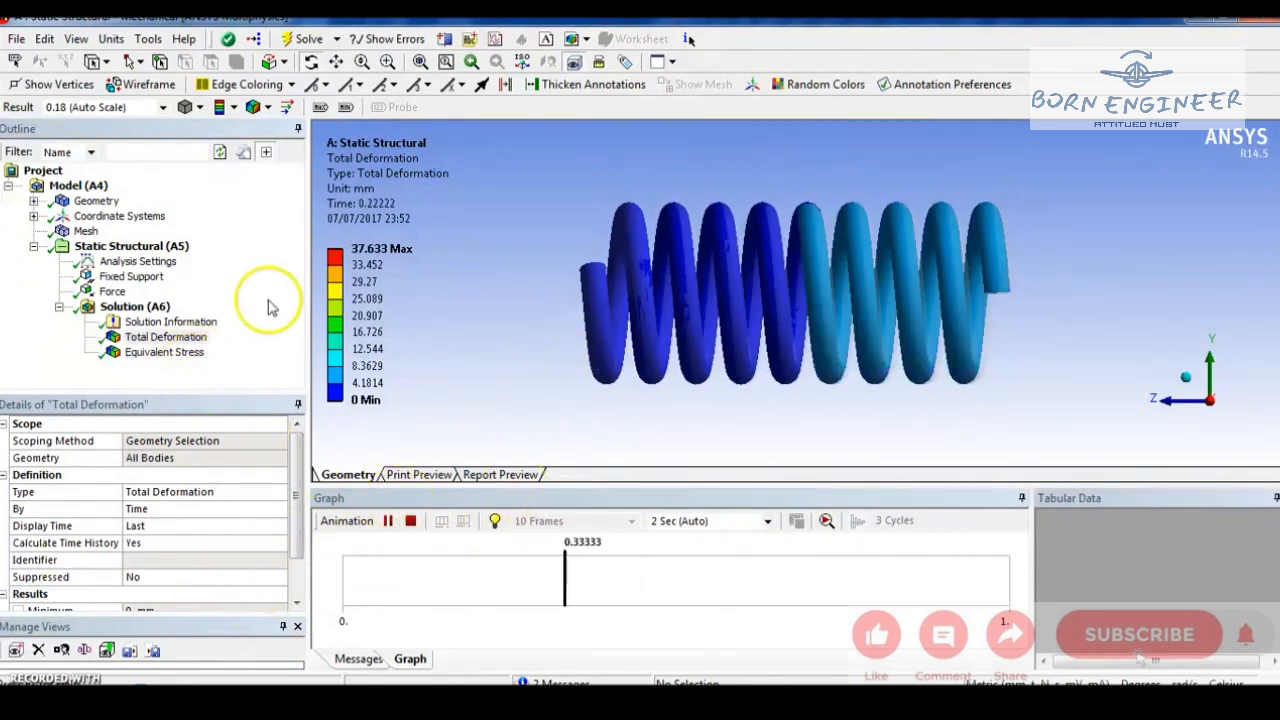
- Switch the total deformation display to the undeformed wireframe and play the animation
left_click(262, 108)
left_click(300, 148)
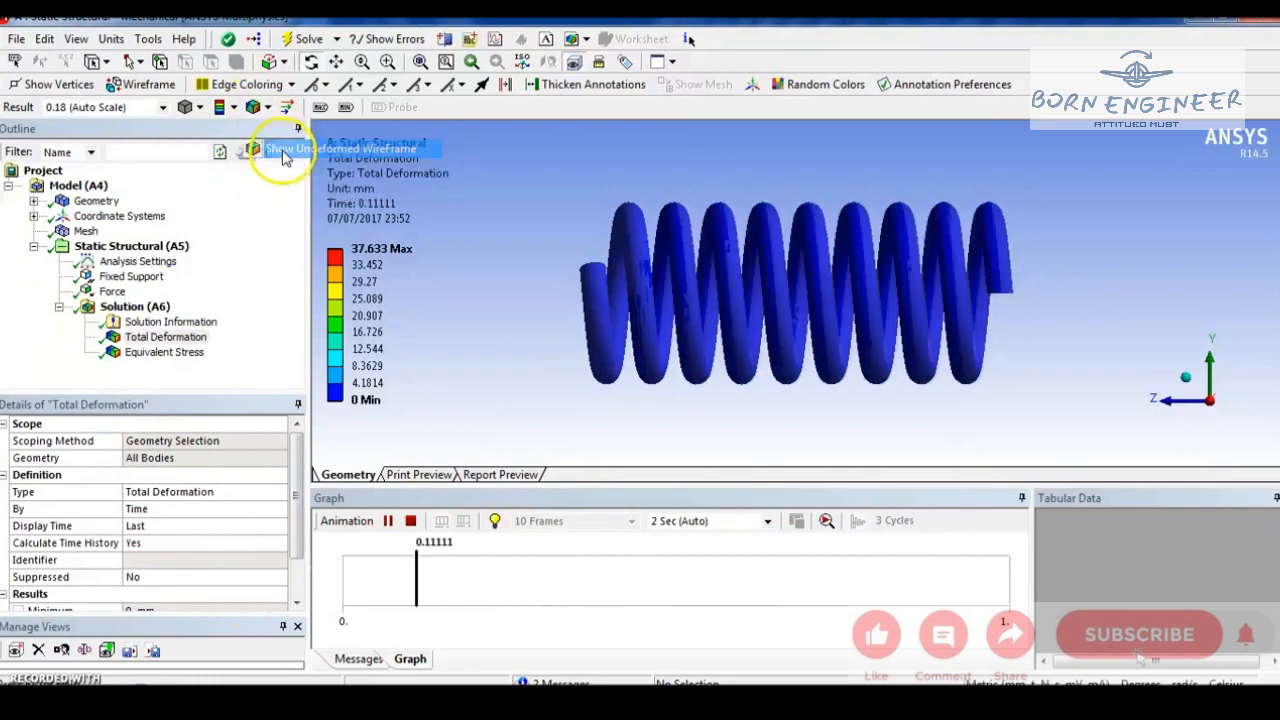
left_click(386, 522)
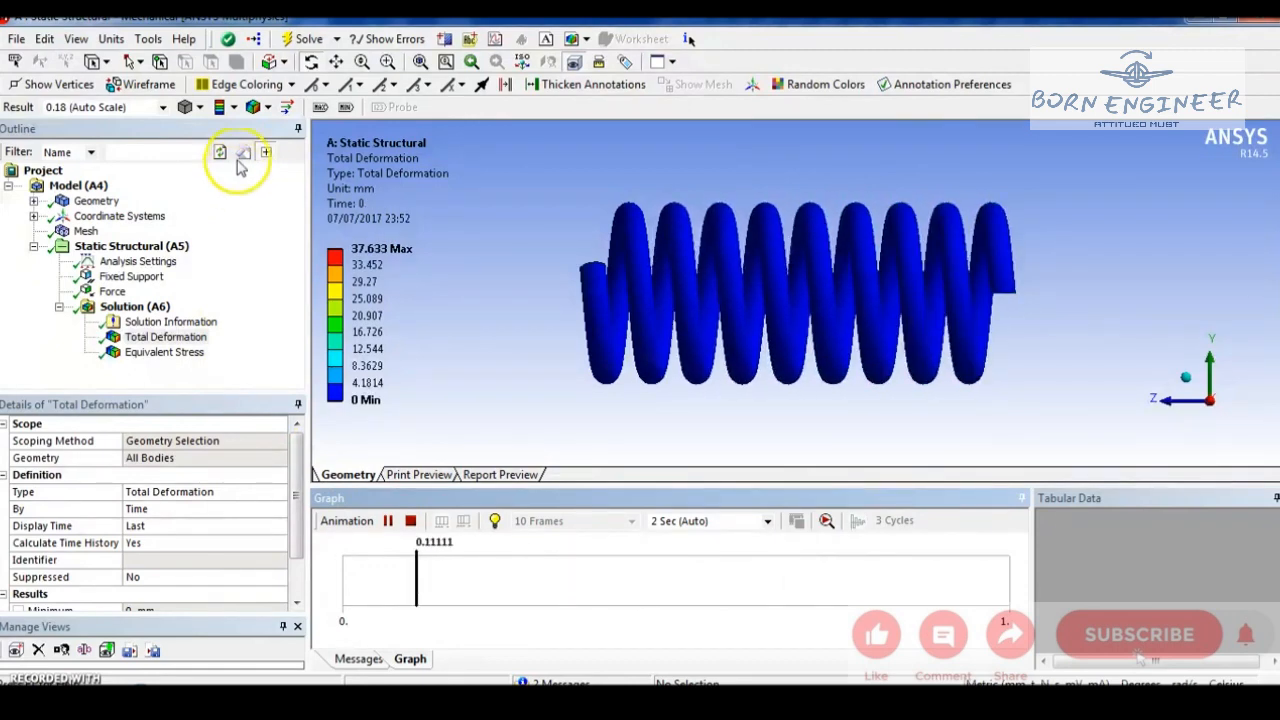
- Set the total deformation display to No WireFrame and play the spring animation
left_click(260, 108)
left_click(285, 132)
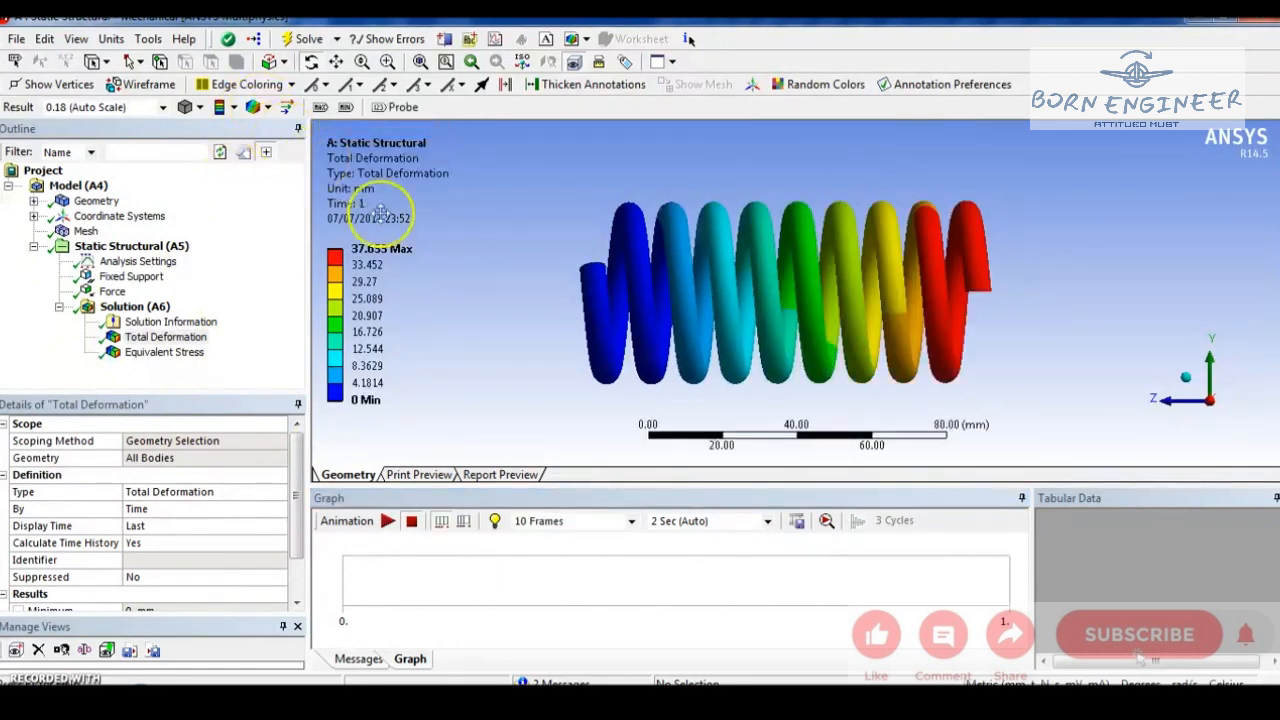
left_click(386, 521)
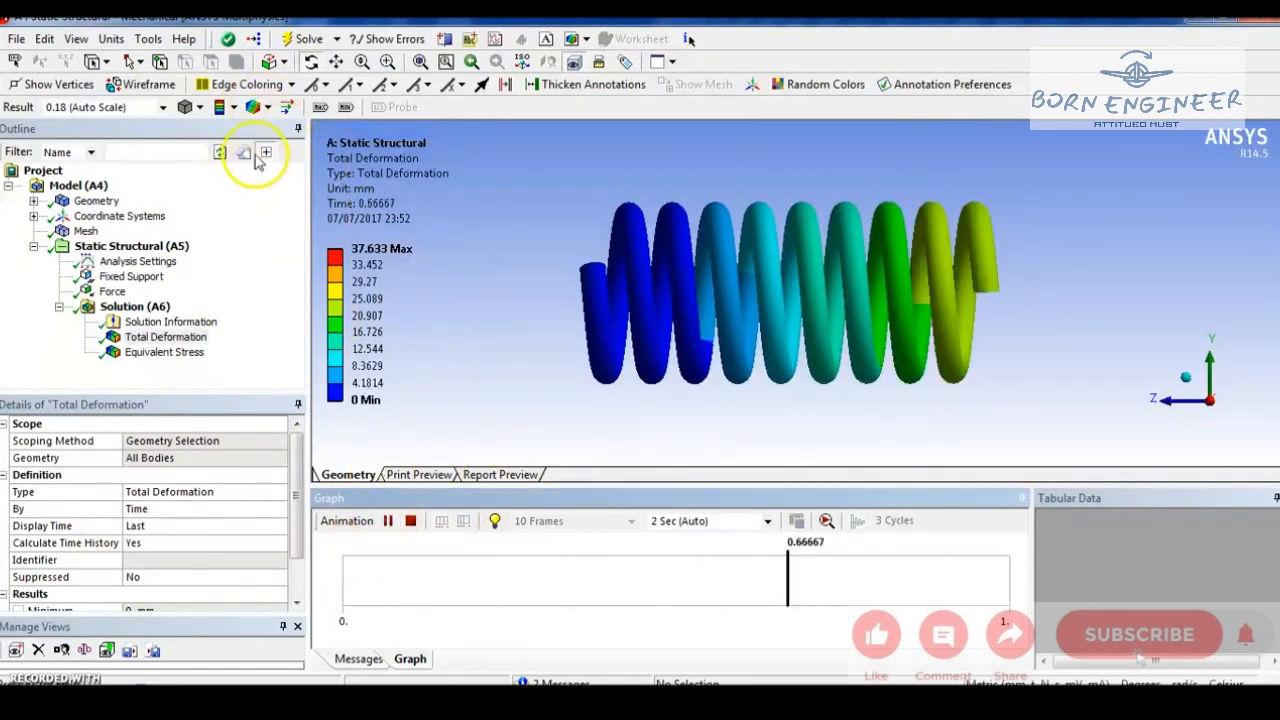
- Display the total deformation as Smooth Contours and animate the result
left_click(222, 108)
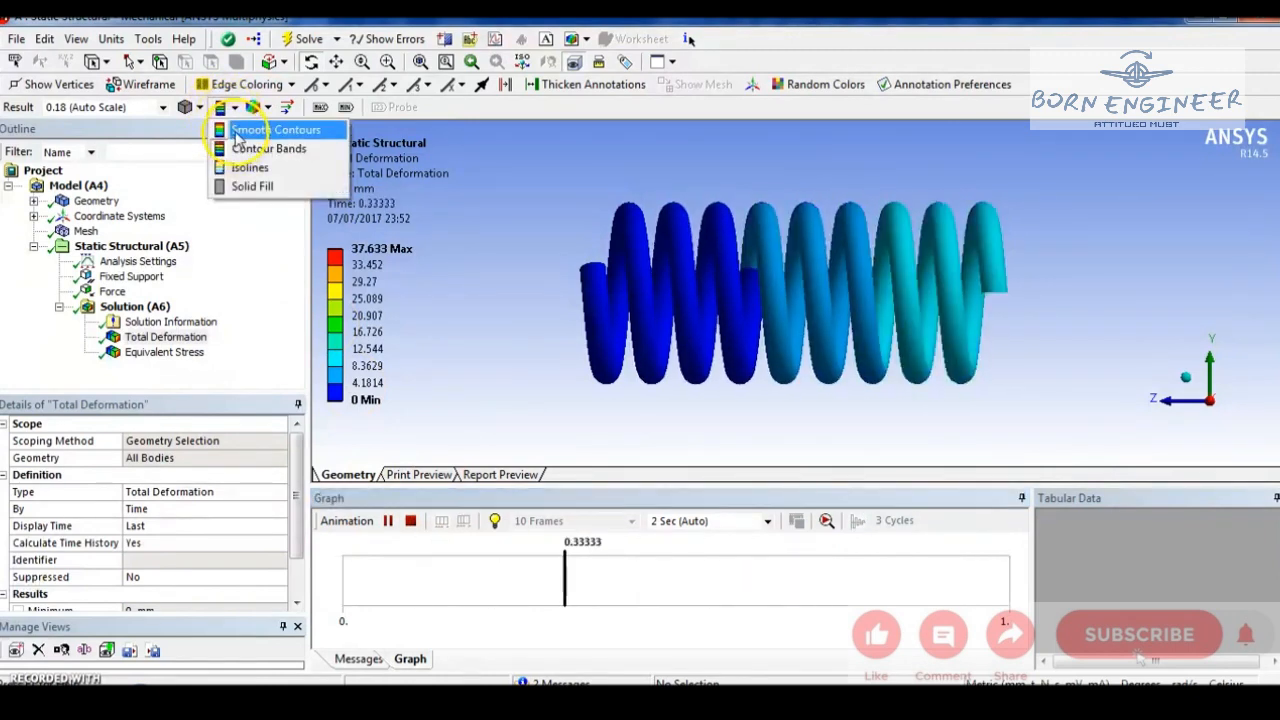
left_click(240, 127)
left_click(386, 521)
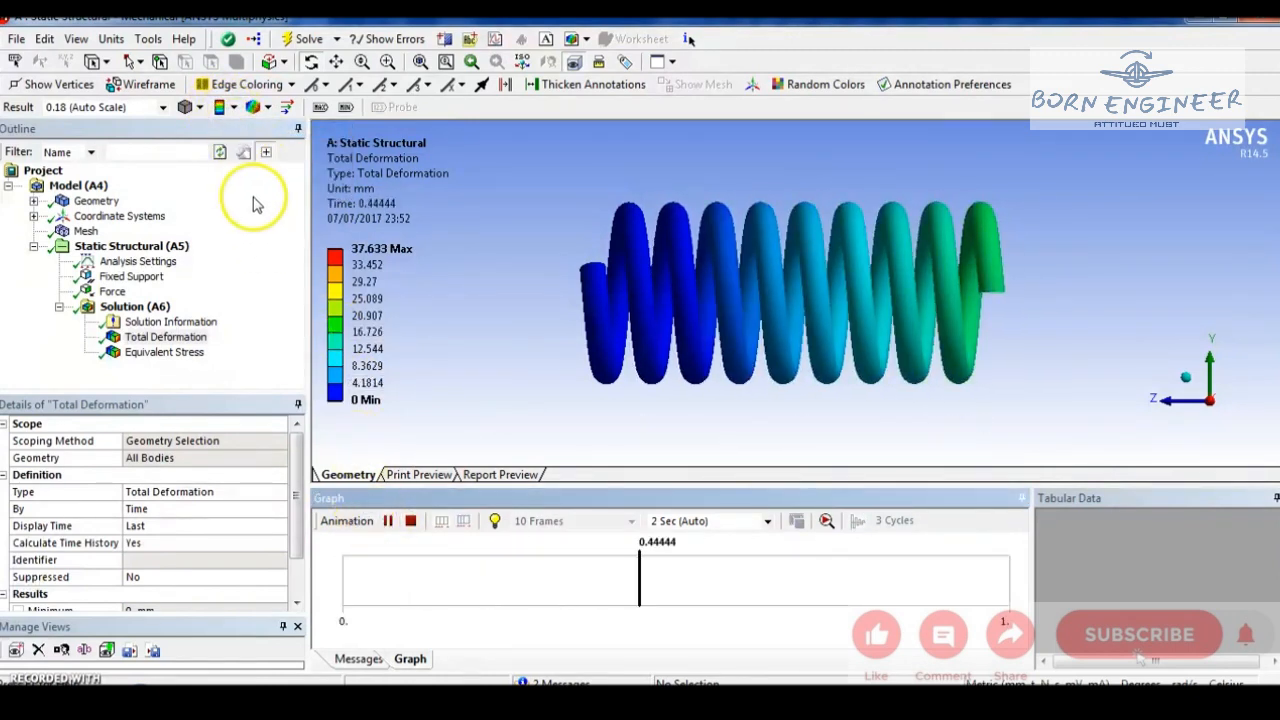
- Display the total deformation as Contour Bands and replay the animation
left_click(222, 108)
left_click(238, 152)
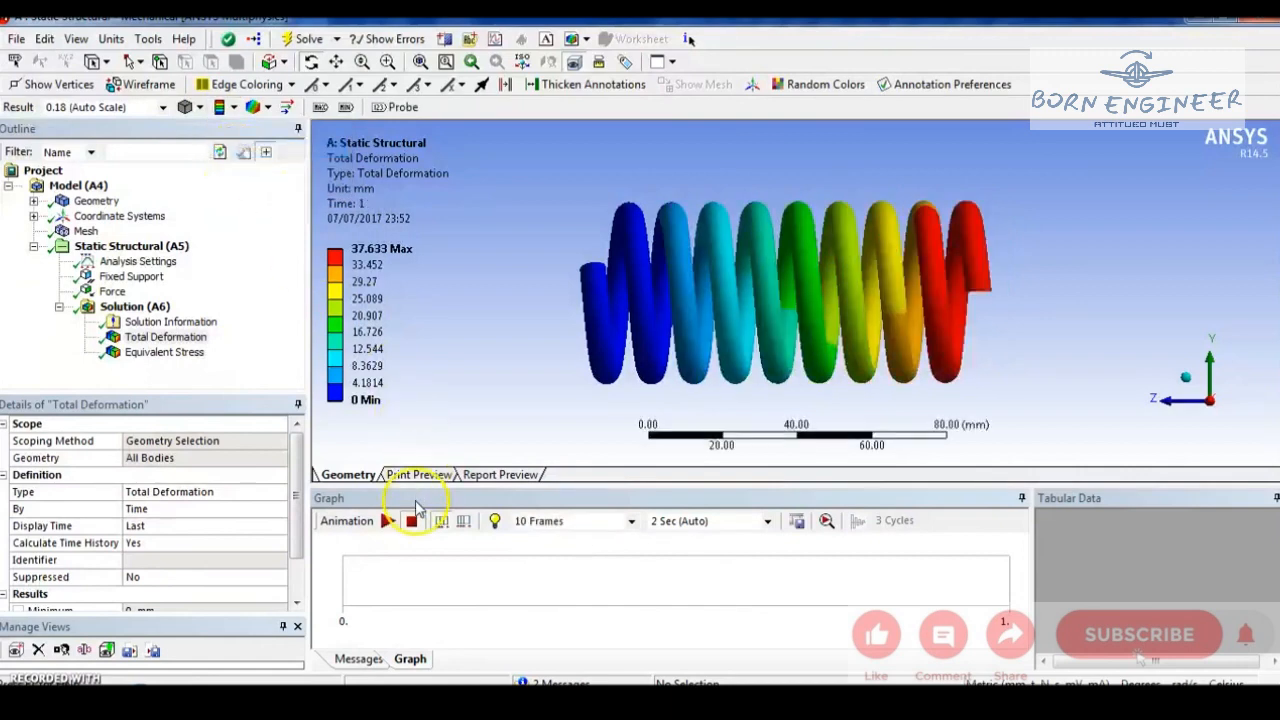
left_click(386, 521)
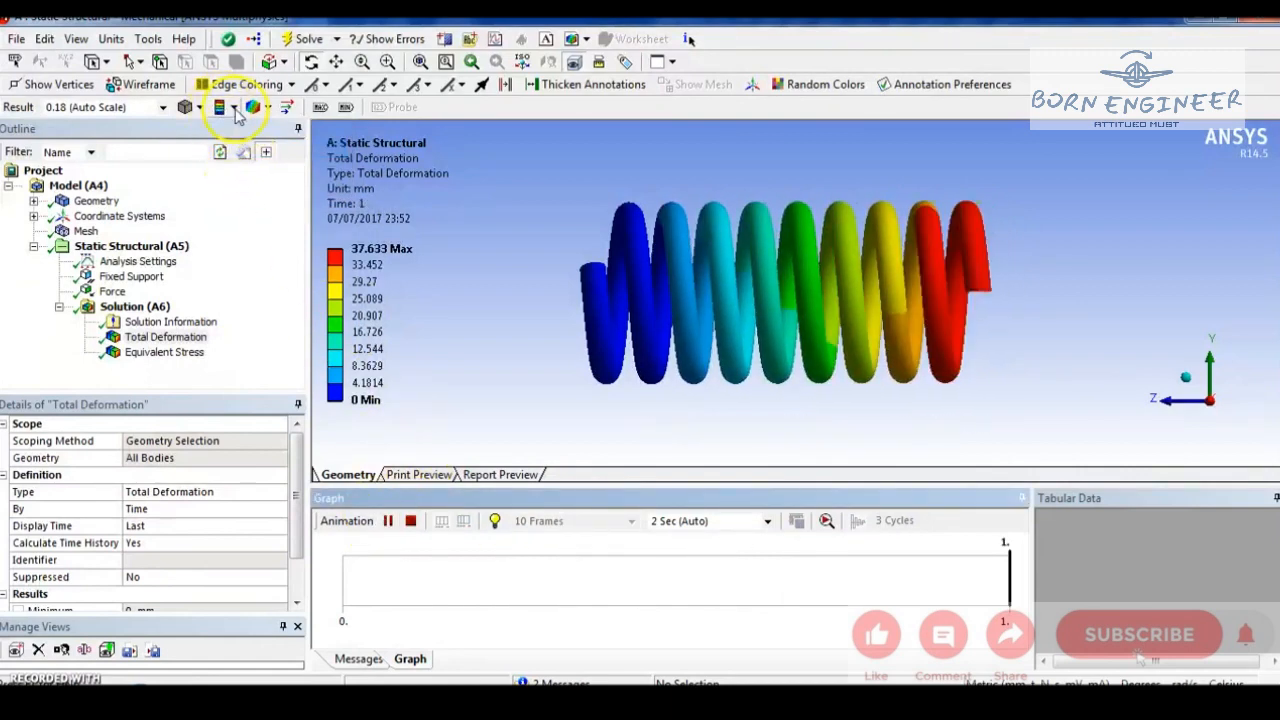
- Display the total deformation as Isolines and watch the animation from an oblique angle
left_click(222, 108)
left_click(247, 167)
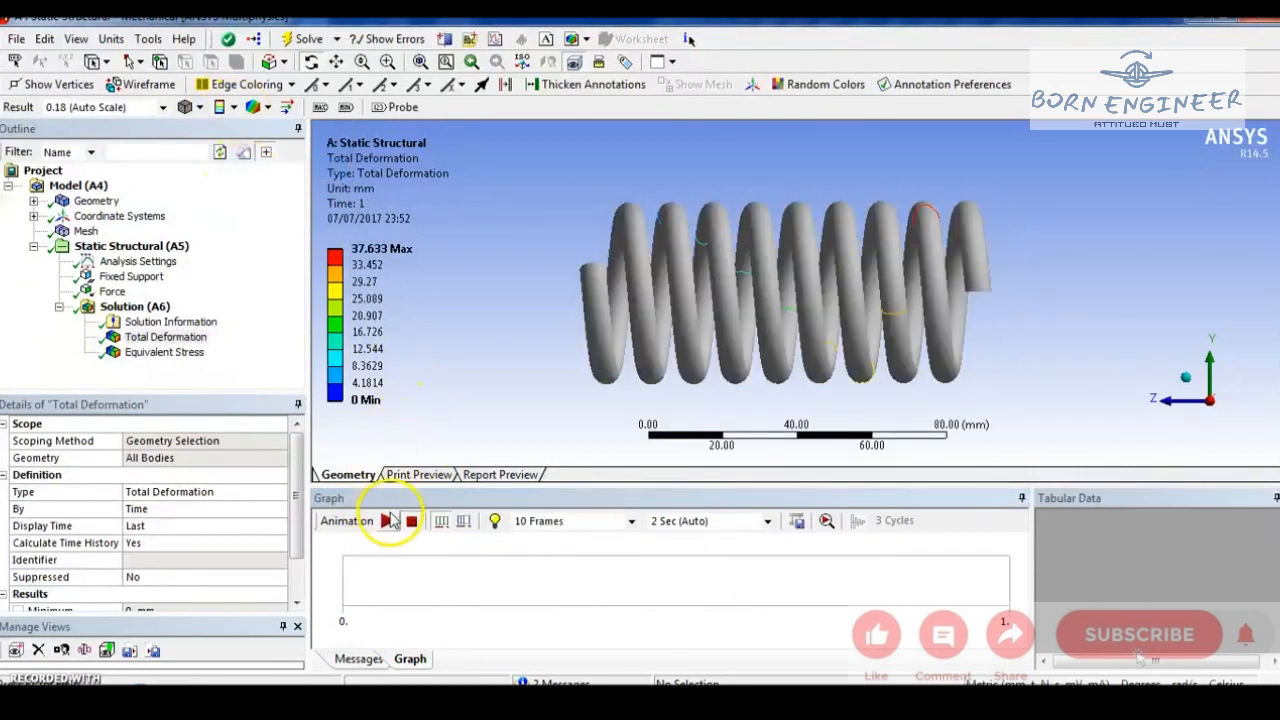
left_click(387, 521)
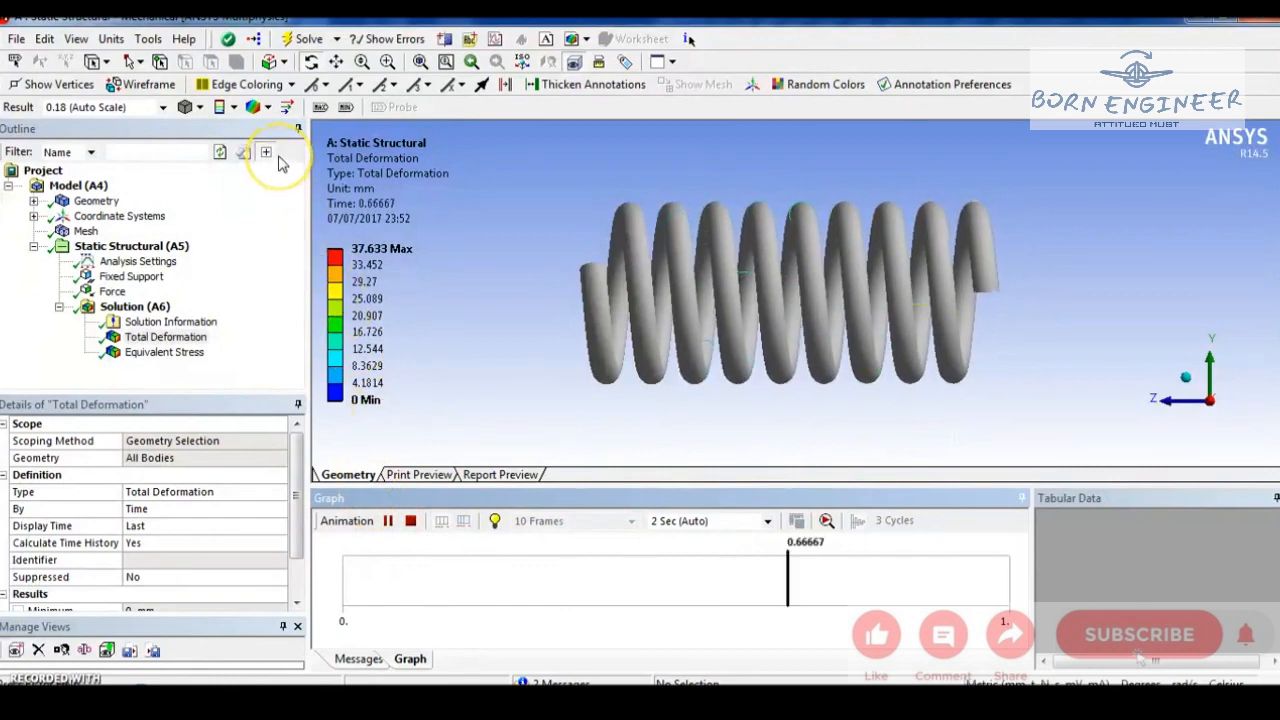
middle_click_drag(571, 380, 657, 360)
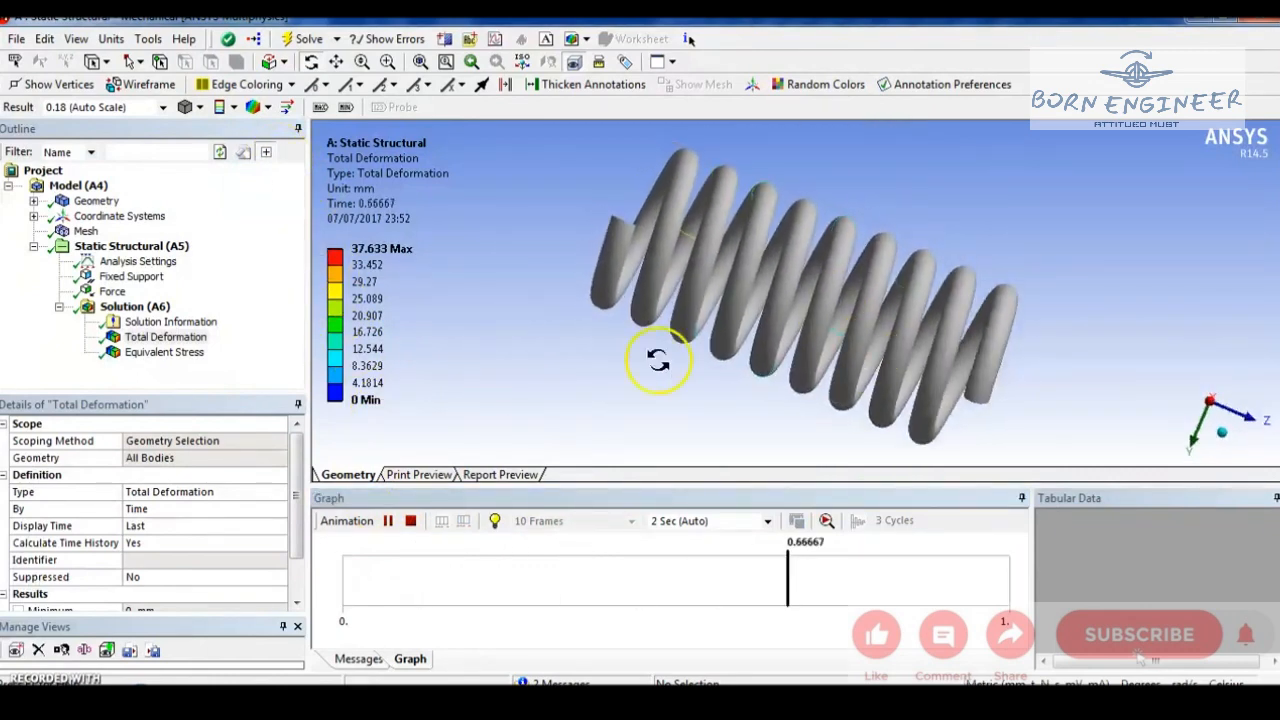
- Display the total deformation as Solid Fill and play the animation
left_click(262, 107)
left_click(262, 188)
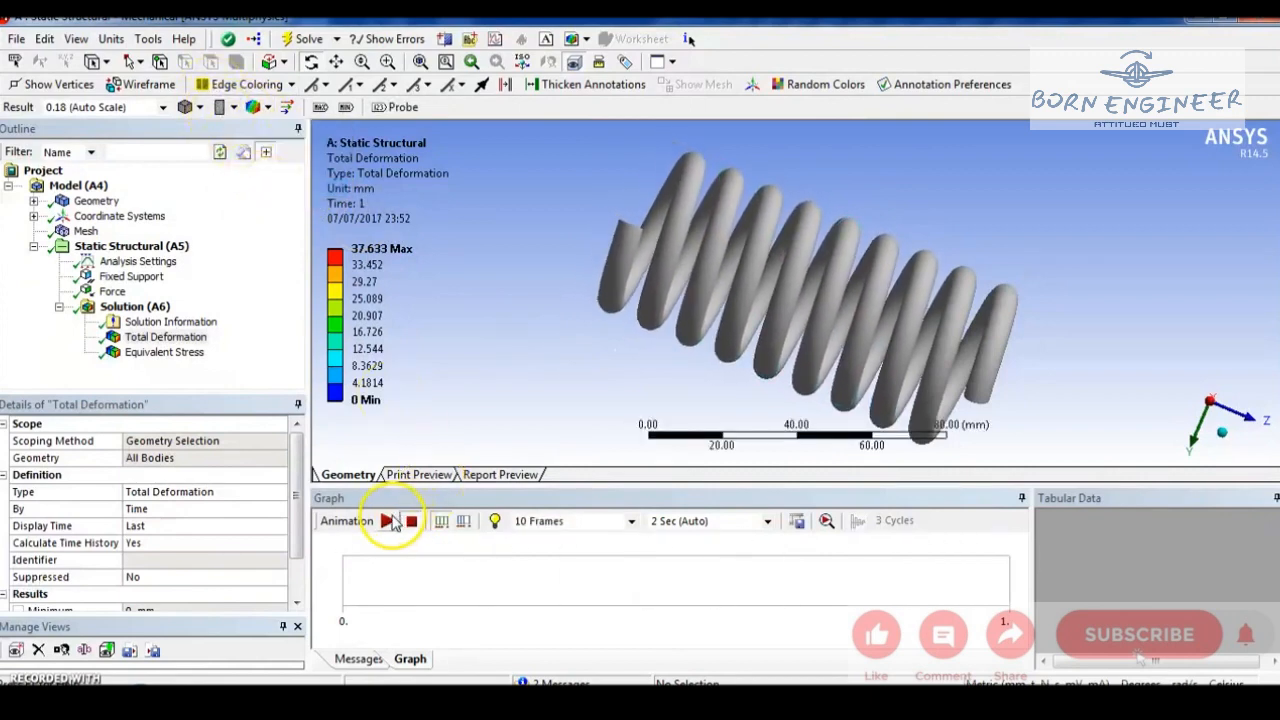
left_click(388, 521)
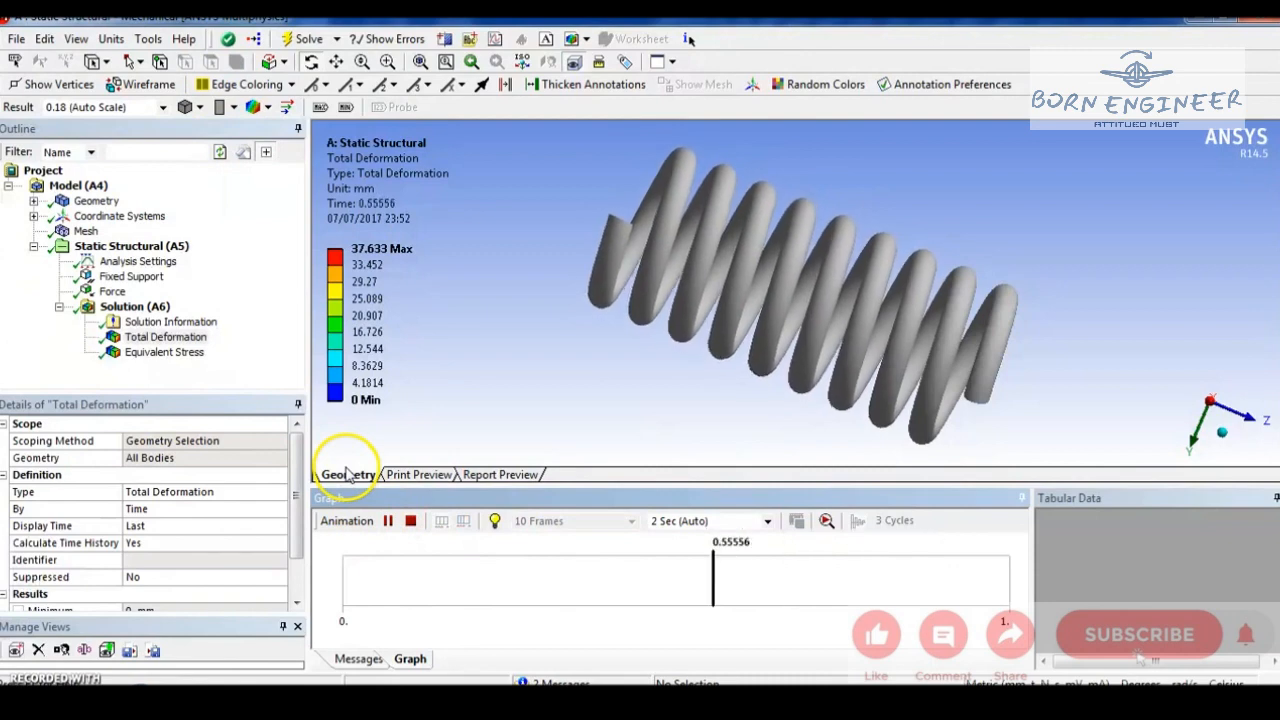
- Restore Smooth Contours with No WireFrame on the total deformation result, then play and pause the animation
left_click(266, 107)
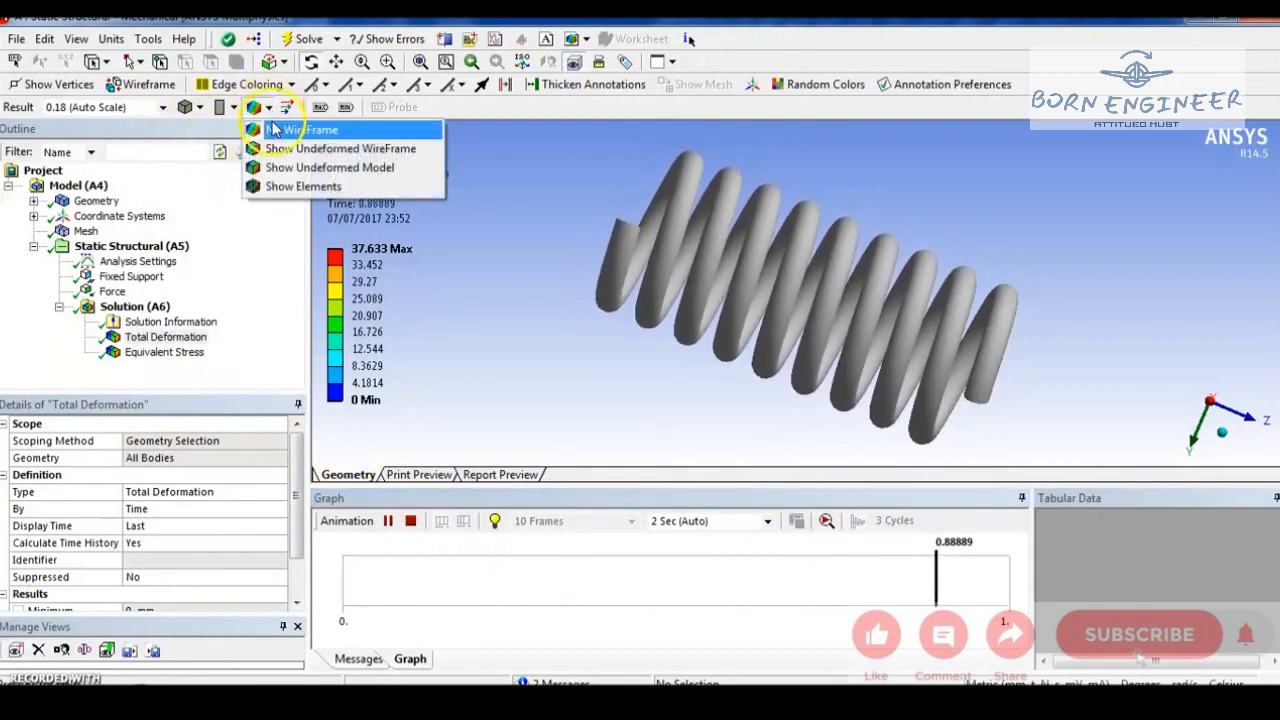
left_click(274, 133)
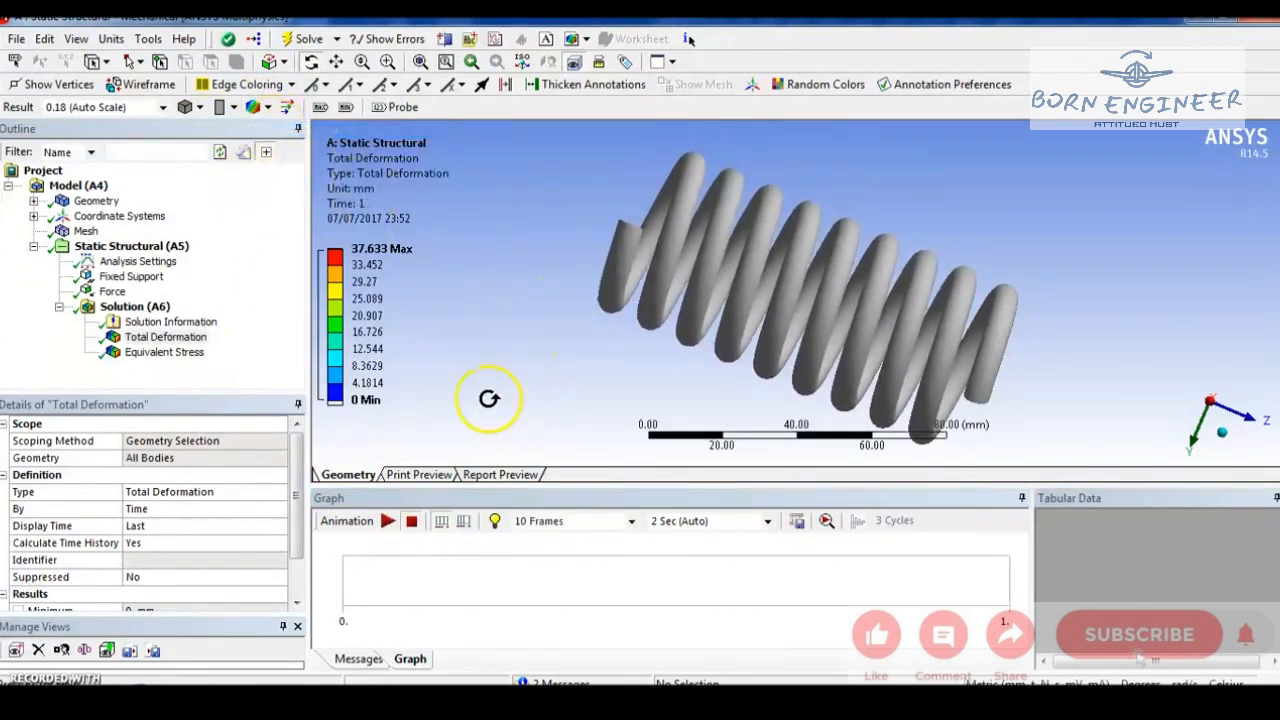
left_click(265, 107)
left_click(255, 146)
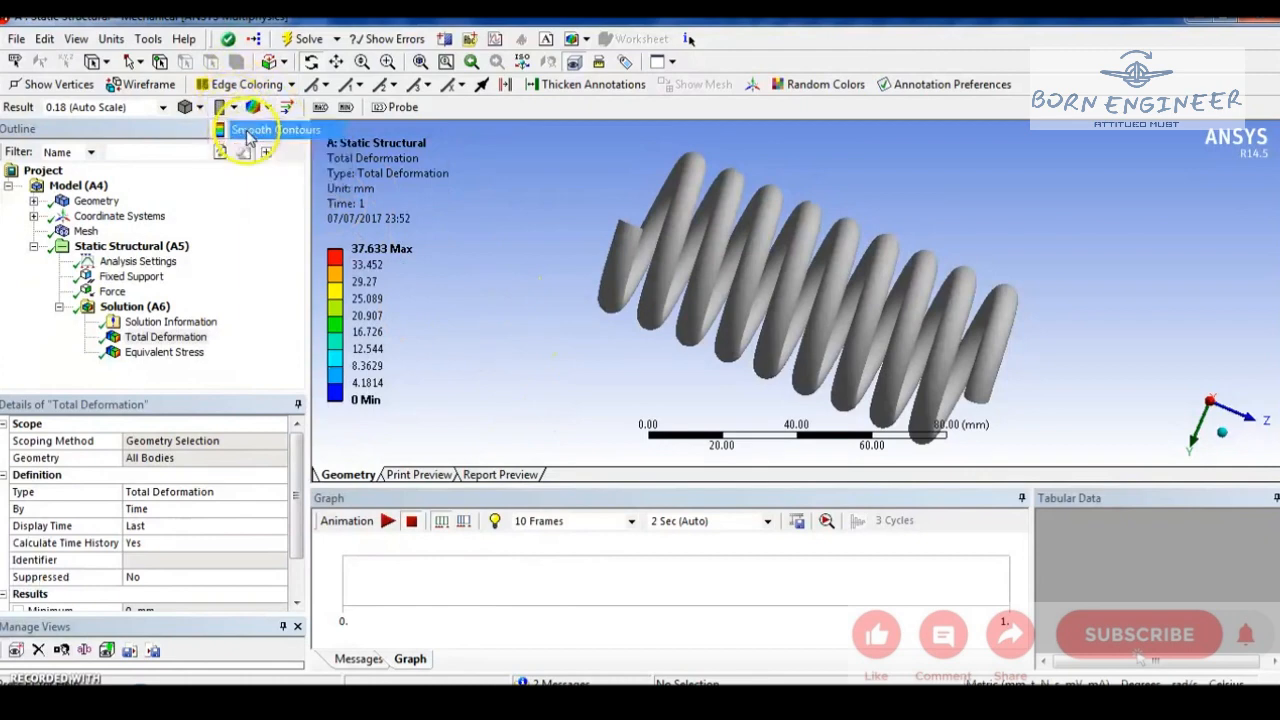
left_click(387, 521)
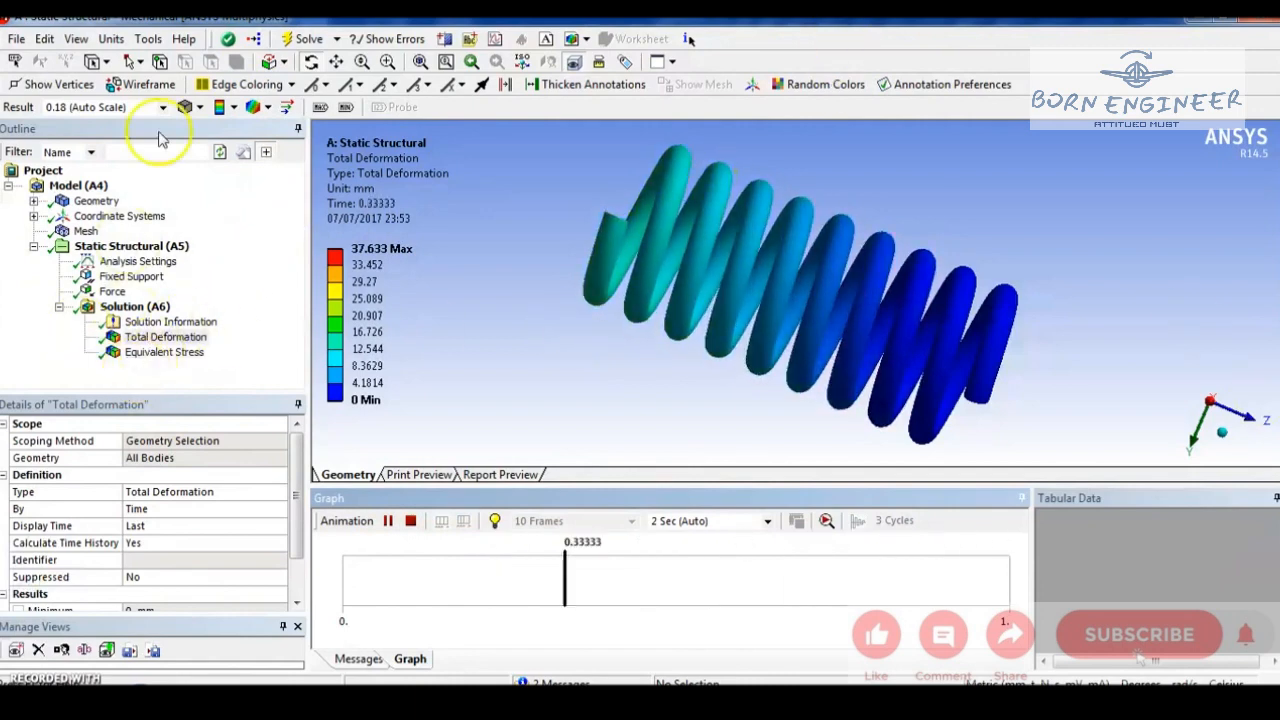
left_click(387, 521)
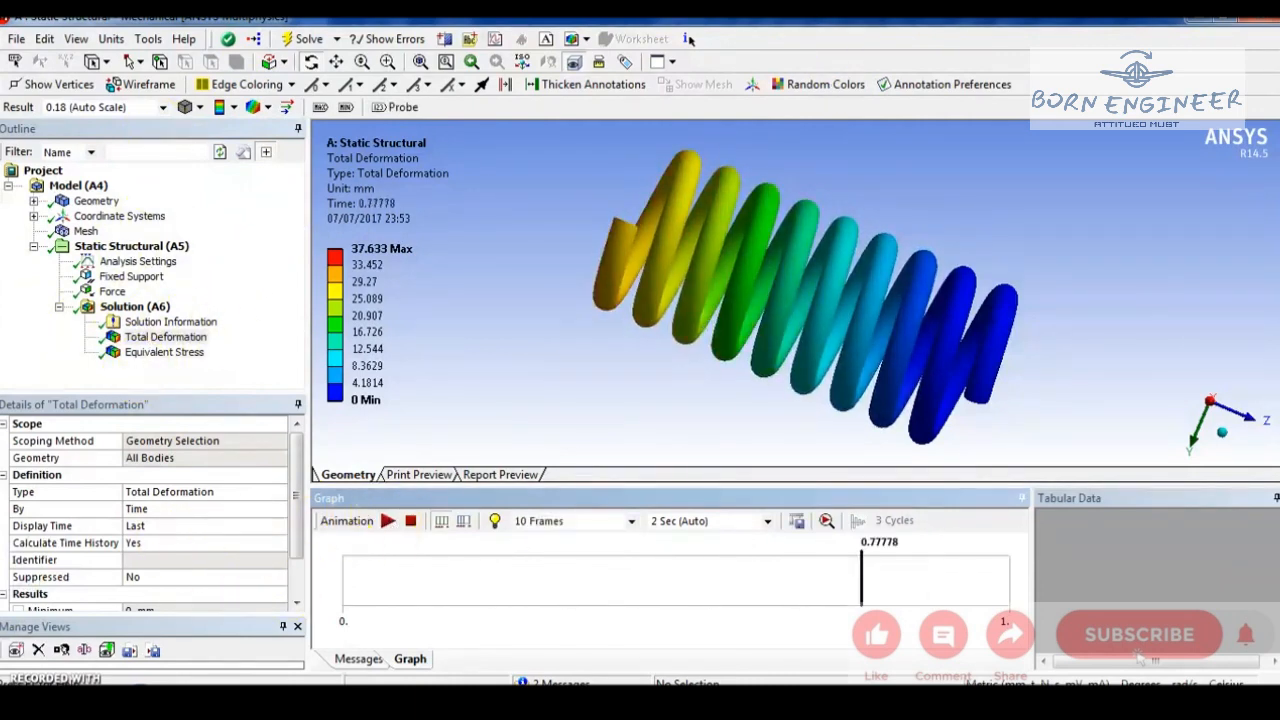